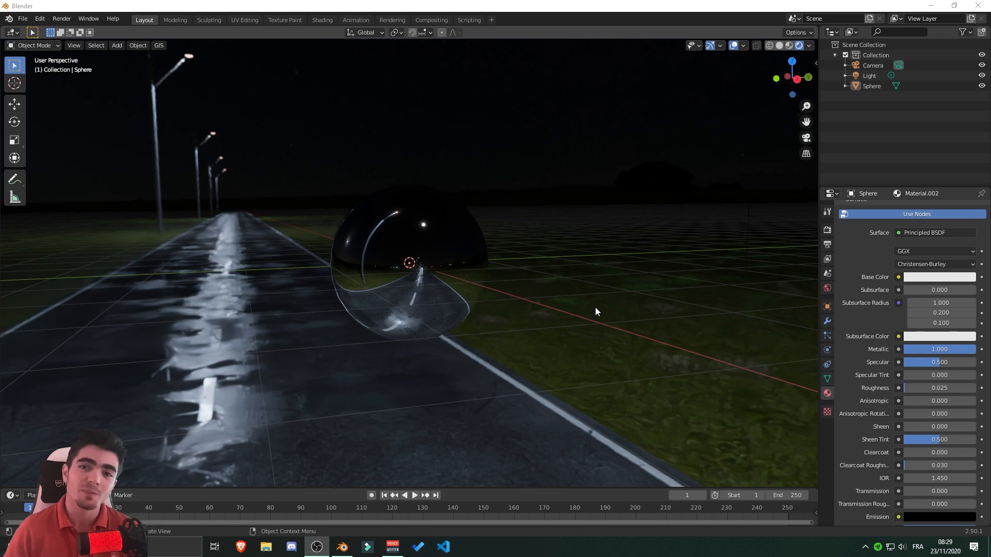
Examine the night road environment and its reflection in the metallic sphere from several angles.
middle_drag(596, 307, 295, 256)
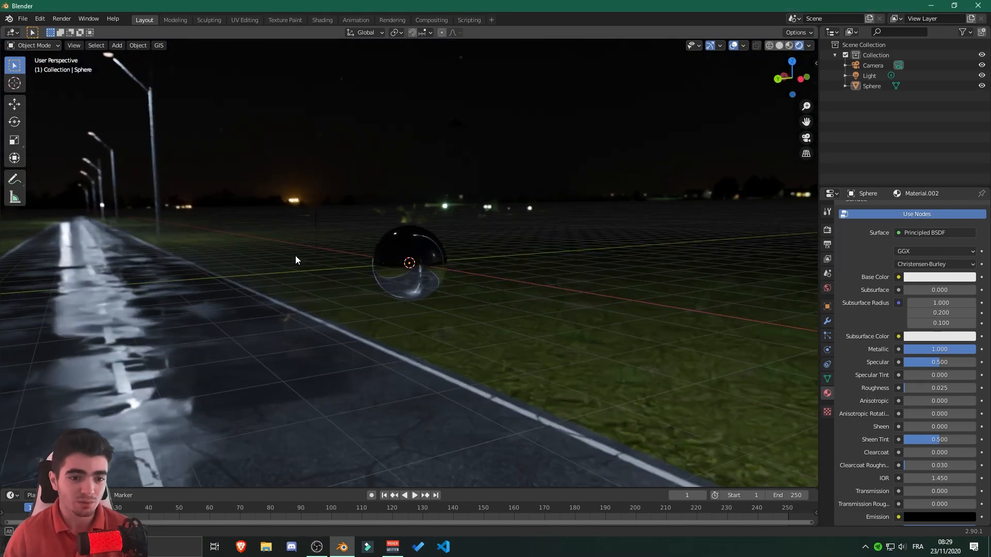
middle_drag(181, 266, 579, 323)
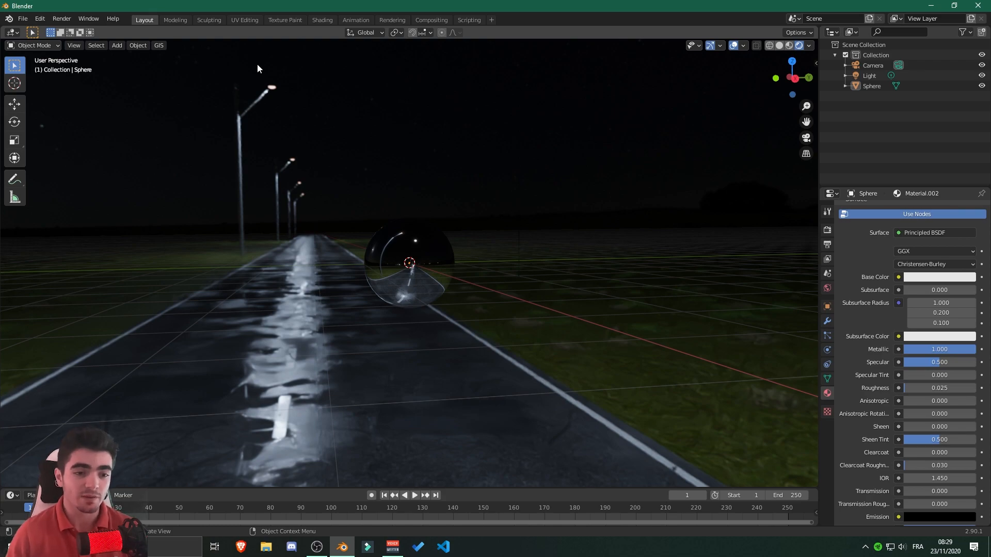
middle_drag(228, 285, 454, 295)
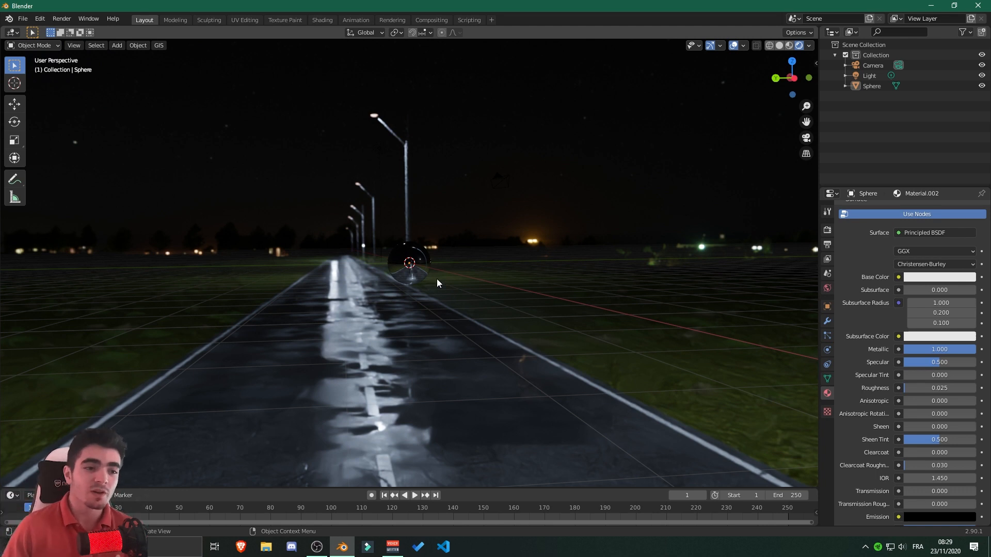
scroll(438, 281, up, 4)
scroll(203, 212, down, 3)
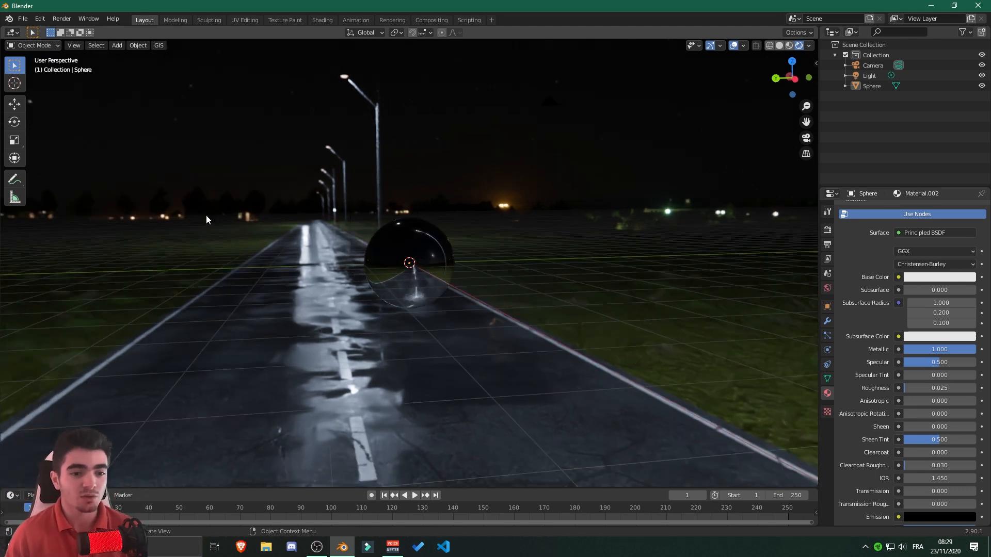
middle_drag(202, 216, 206, 277)
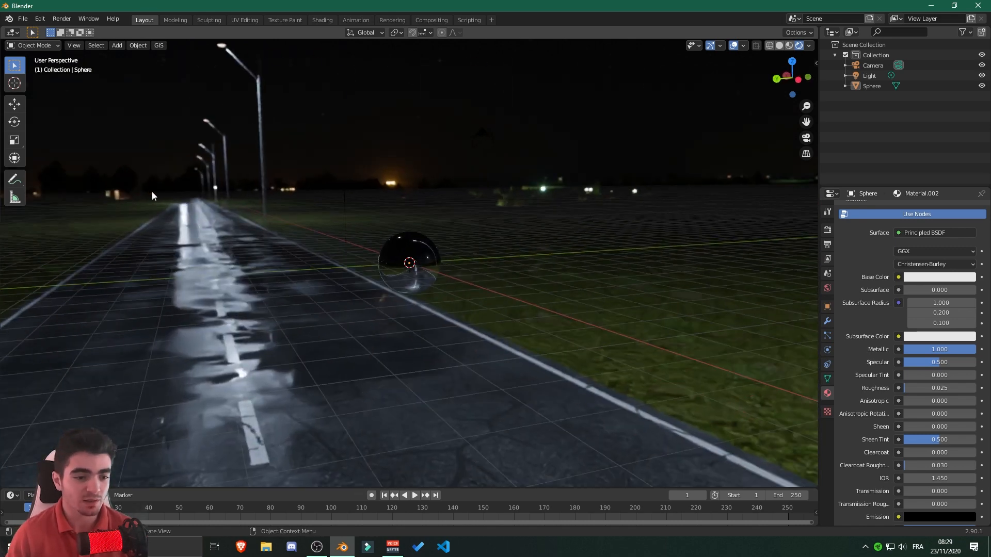
Open the recent car animation file "ANim voiture rendu.blend".
click(23, 18)
mouse_move(47, 51)
click(157, 50)
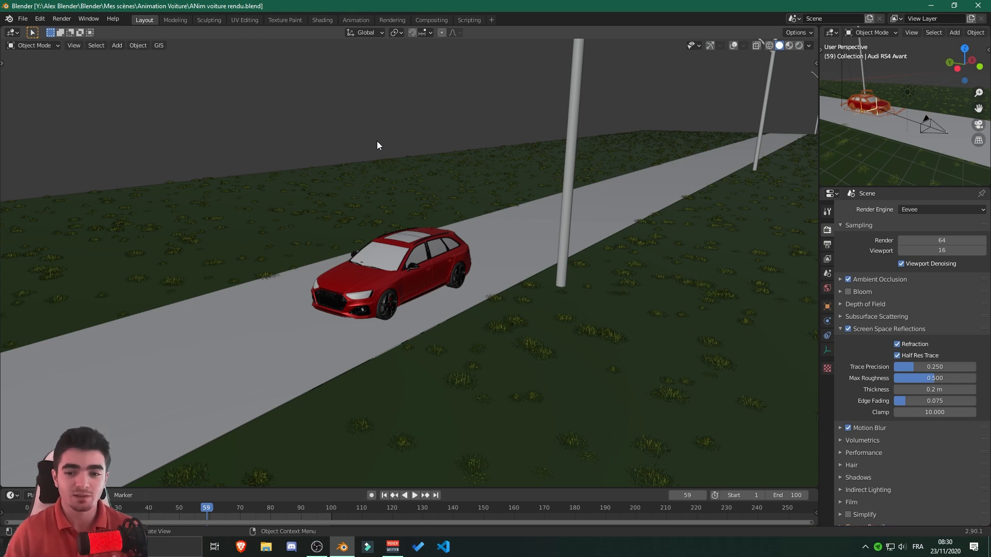
Switch the render engine to Cycles and set the render samples to 64.
click(906, 210)
click(916, 245)
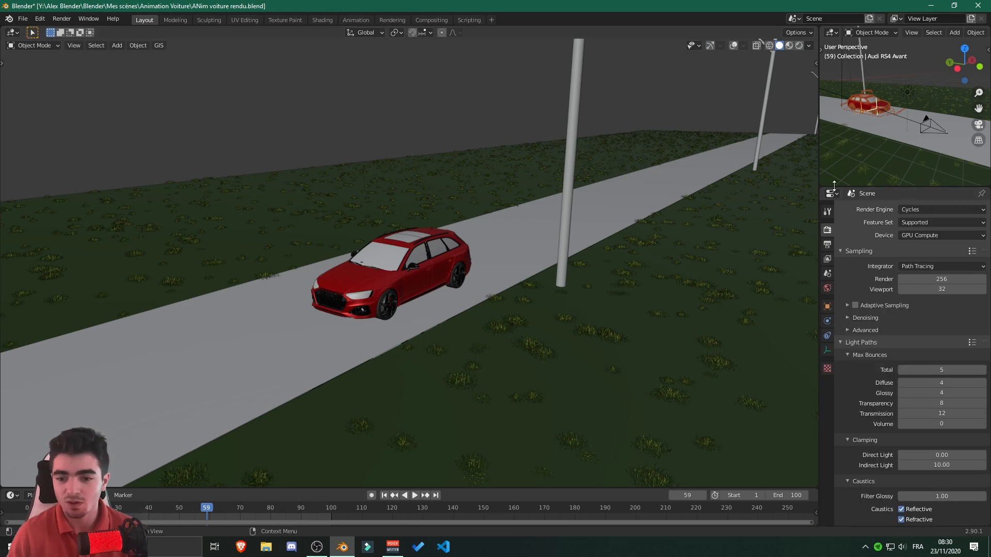
click(944, 279)
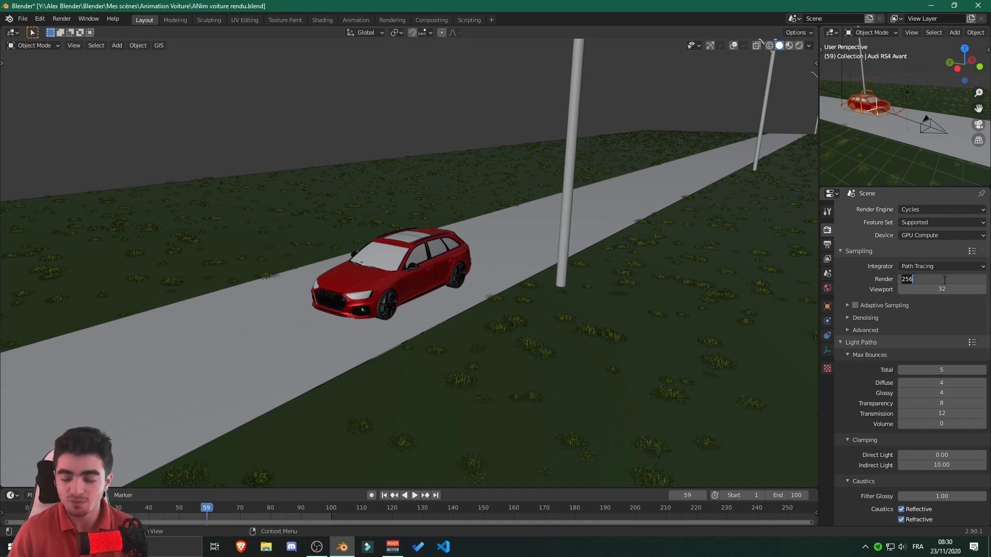
text(64)
key(Return)
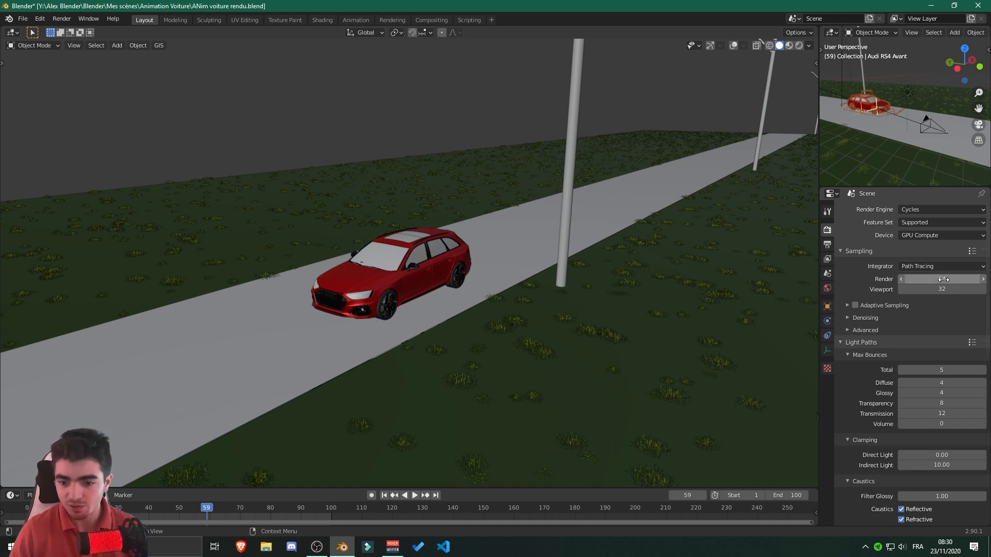
Turn on the main viewport's overlays and gizmos, and delete the red car from the road.
middle_drag(583, 206, 490, 277)
click(433, 261)
click(731, 48)
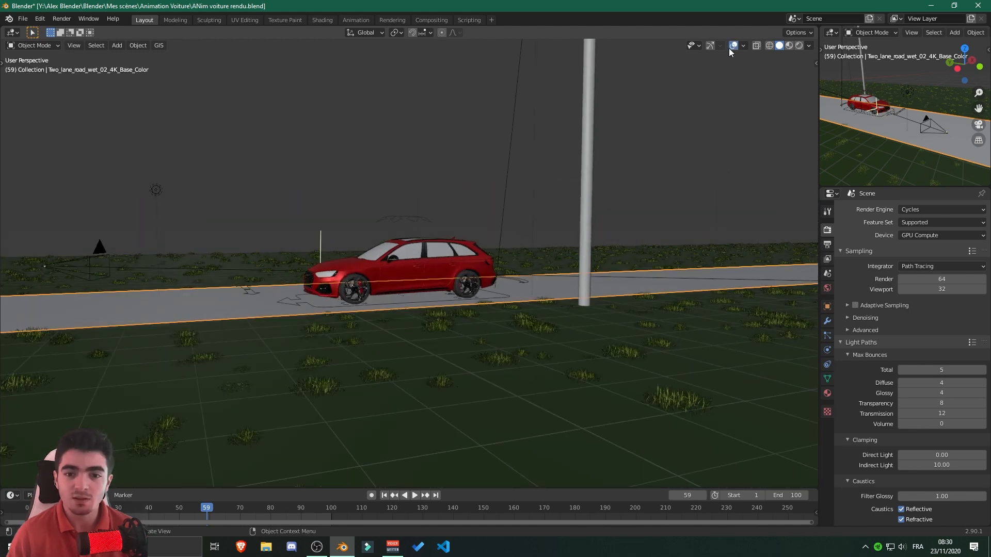
click(710, 46)
click(408, 262)
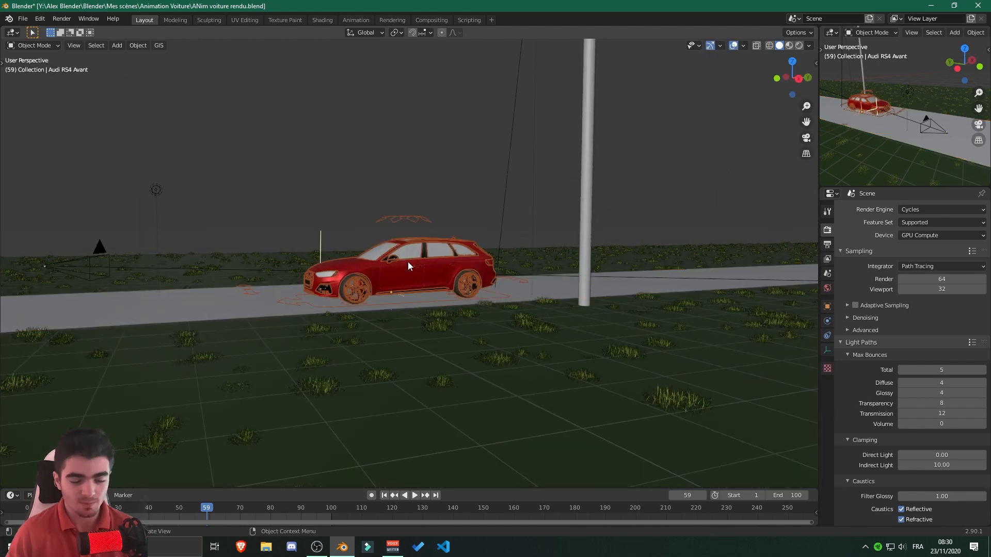
key(Delete)
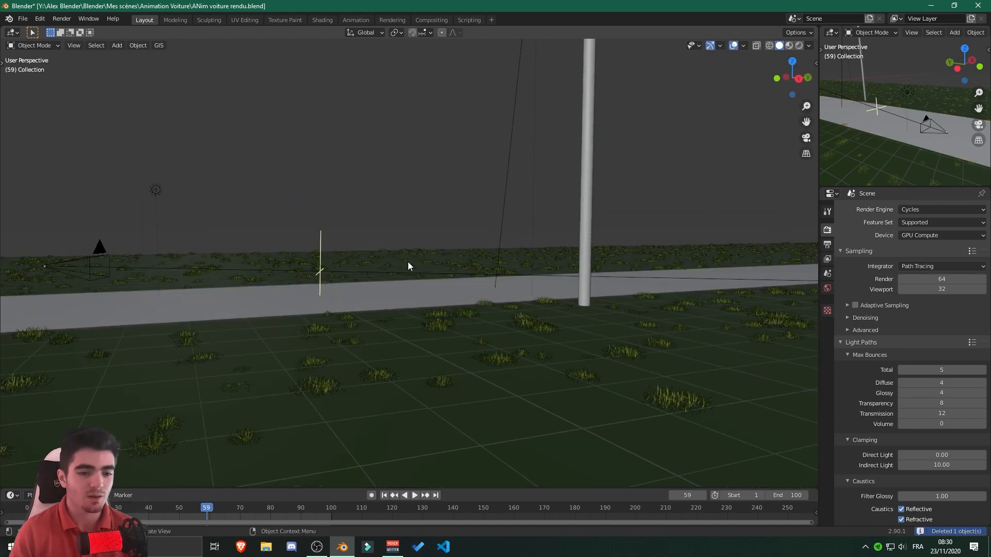
Look through the scene camera and turn off its depth of field and its limits display.
click(97, 249)
key(KP_0)
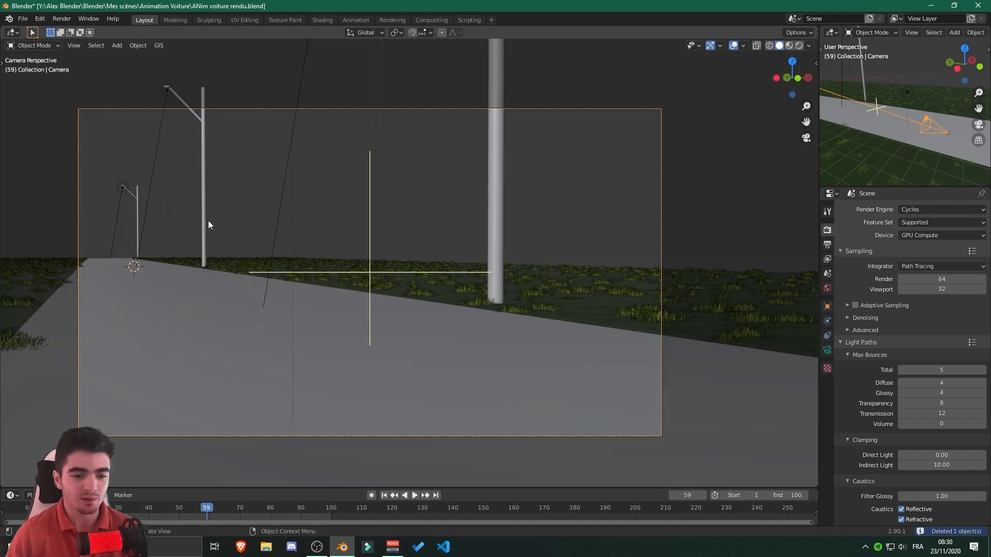
click(827, 350)
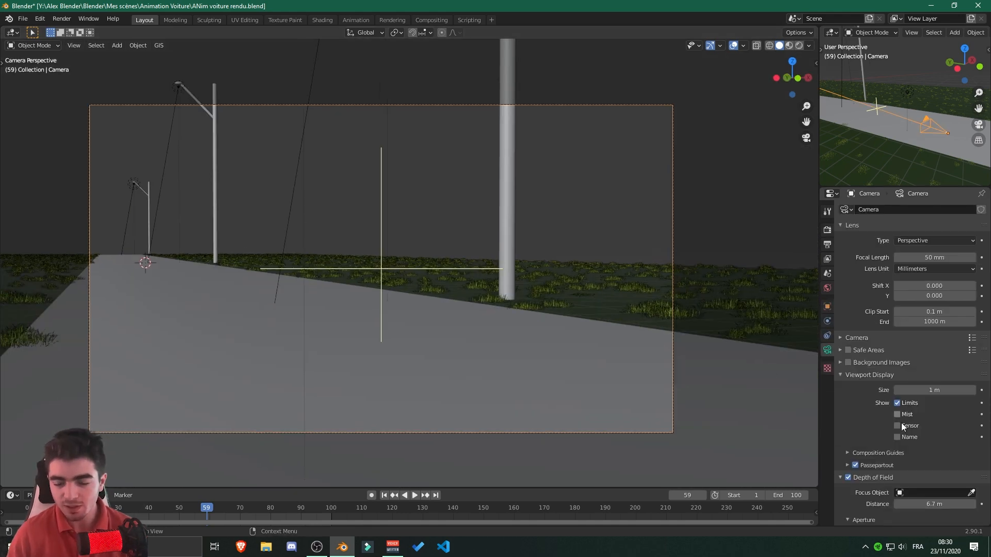
scroll(901, 423, down, 3)
click(848, 413)
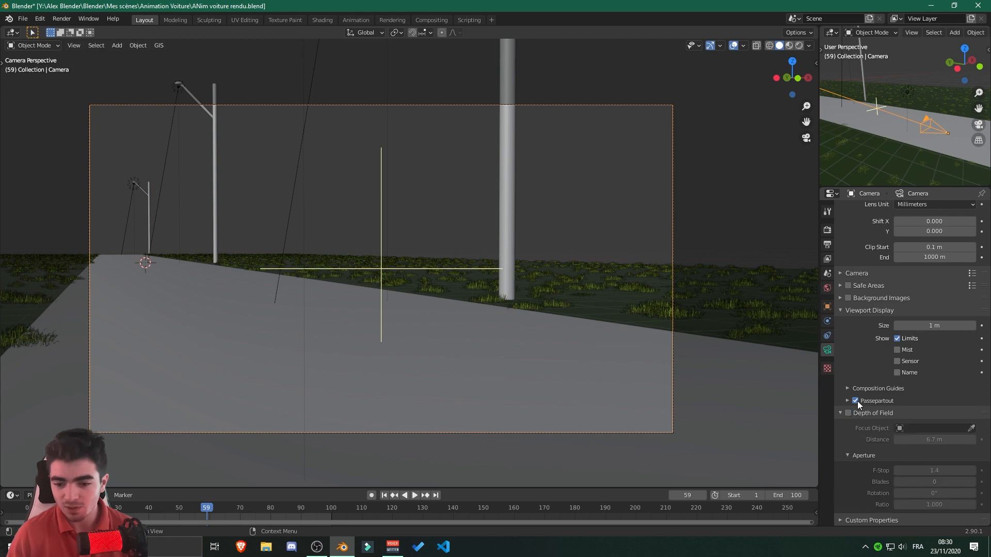
click(898, 339)
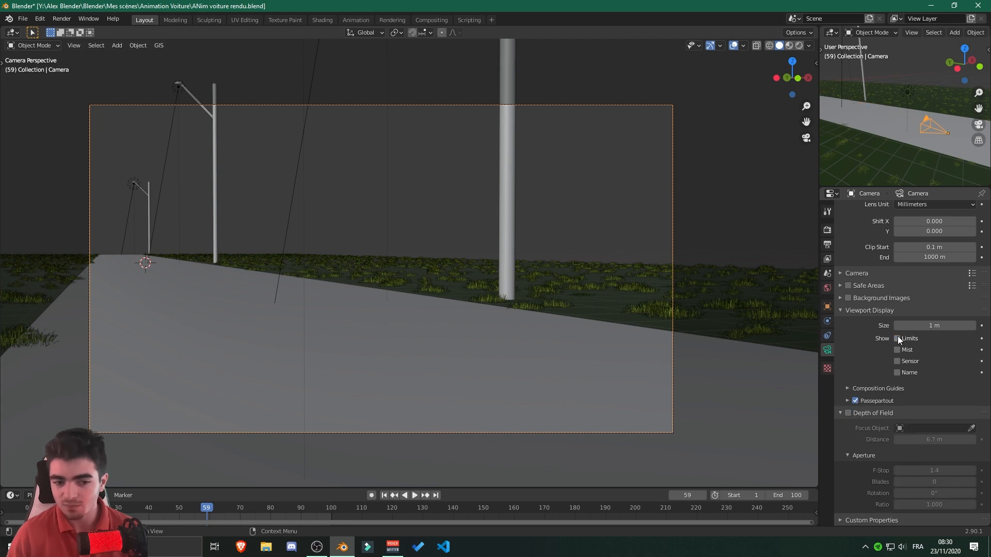
click(425, 223)
click(349, 105)
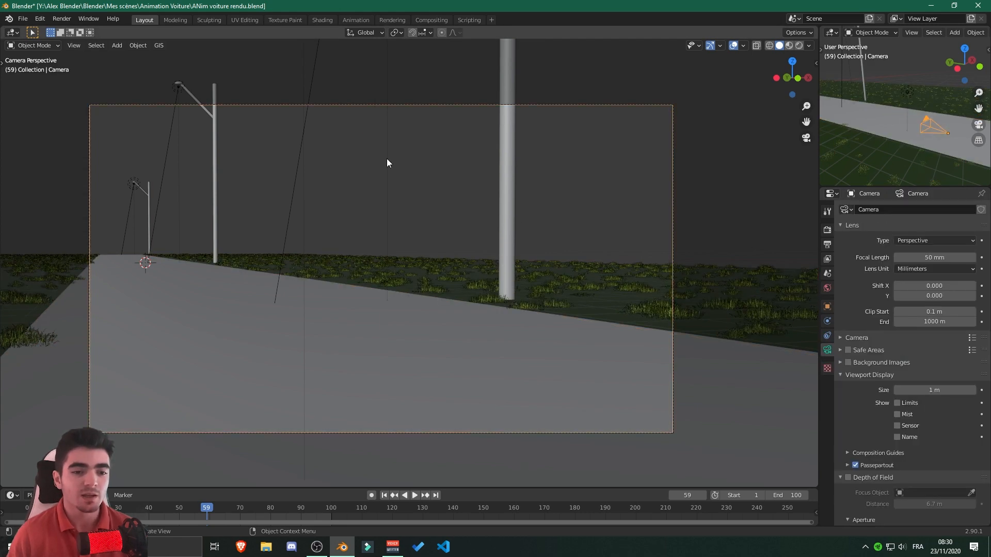
Reposition the camera with walk navigation so it stands mid-road and looks straight down the road toward the lamp posts.
key(shift+grave)
key(d)
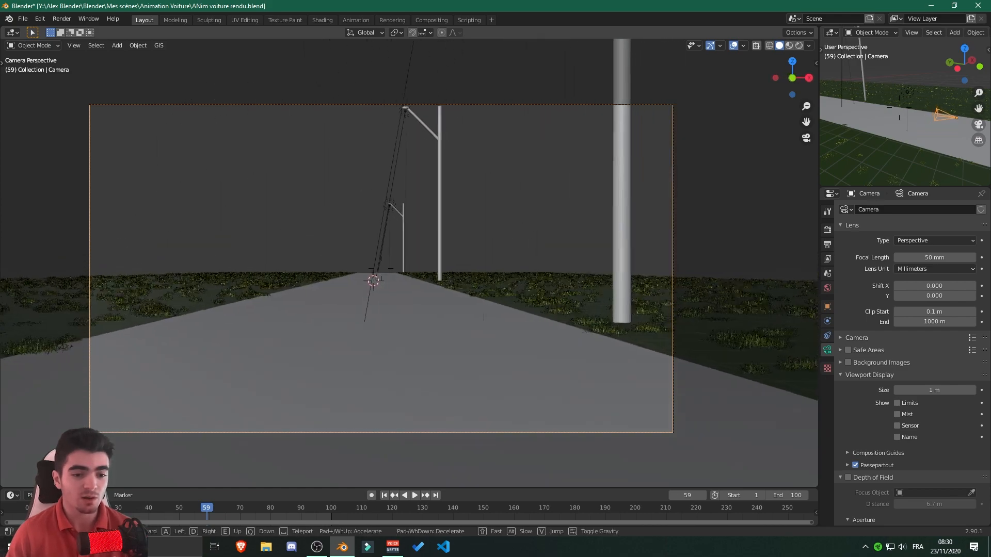
key(a)
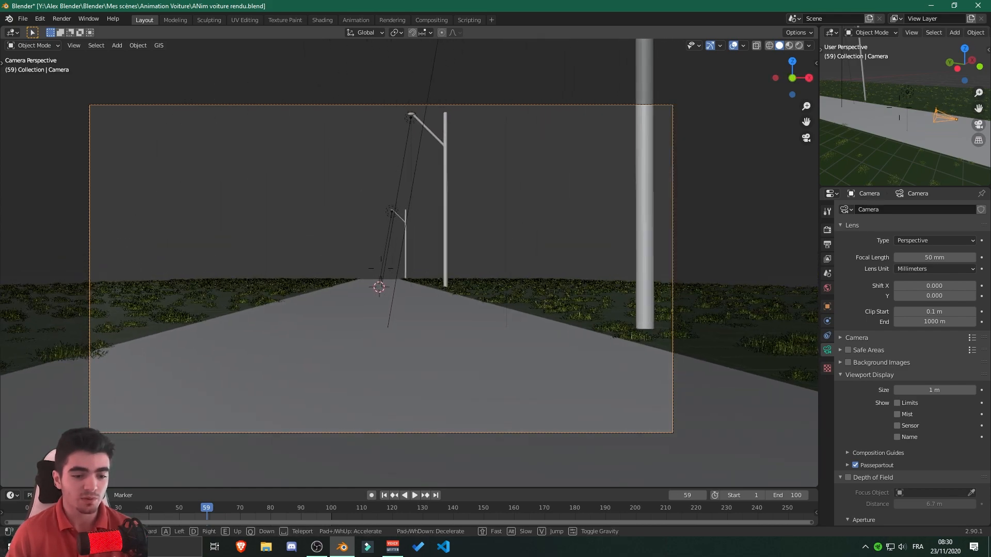
key(s)
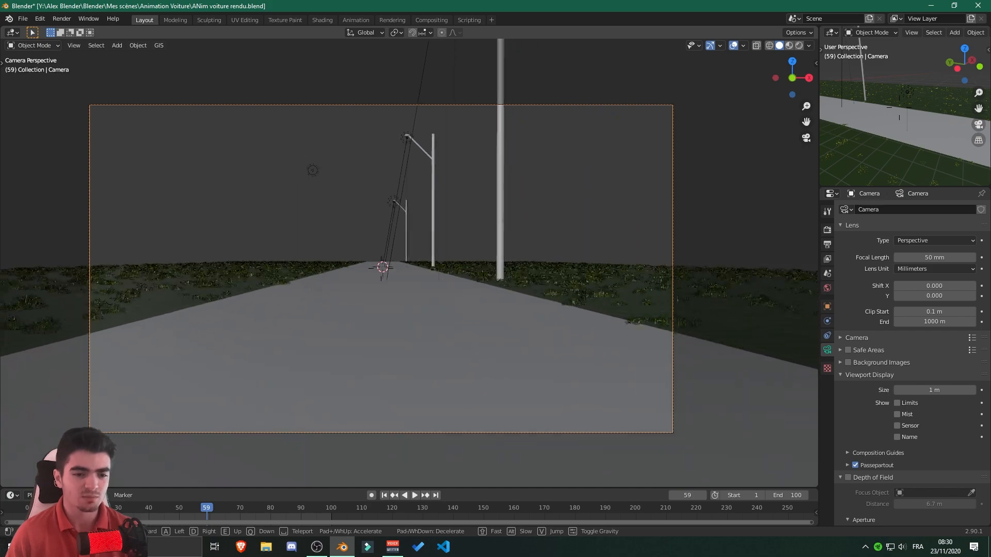
key(w)
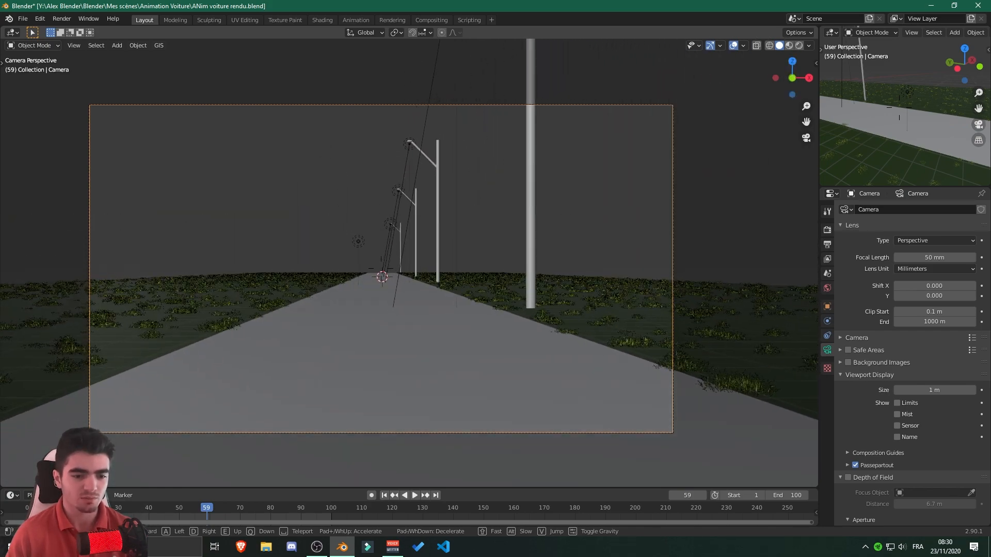
click(411, 264)
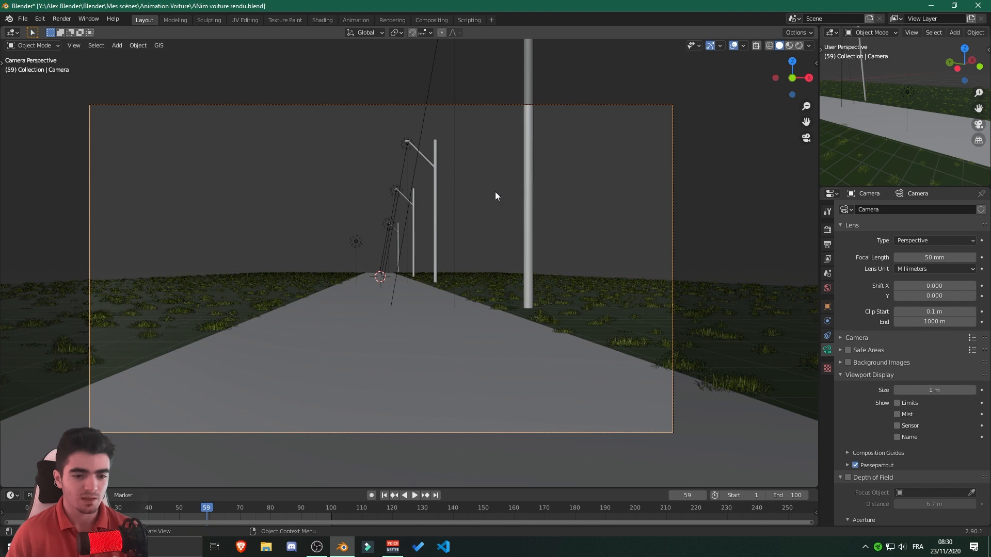
Show the camera view with rendered shading and fine-tune the camera's framing of the road with walk navigation.
click(799, 45)
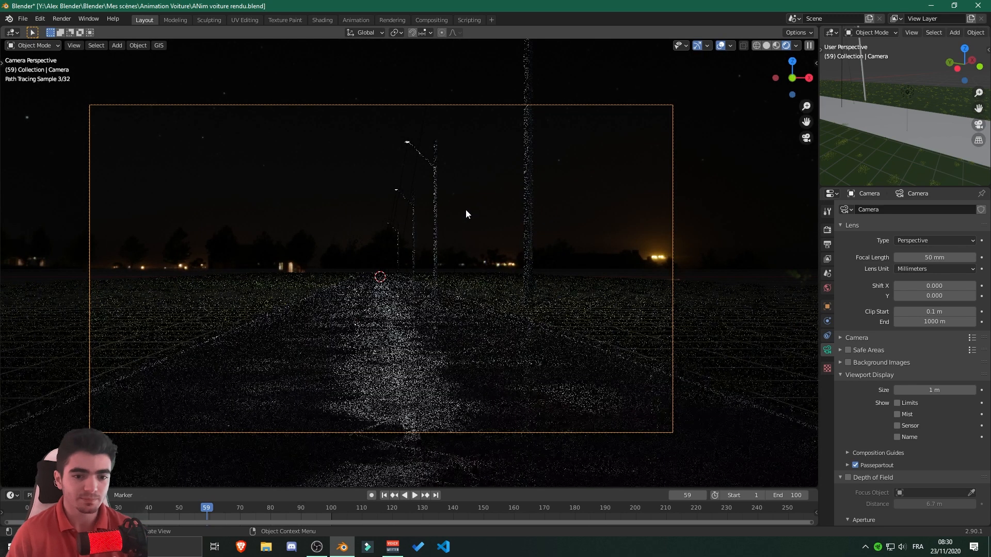
key(shift+grave)
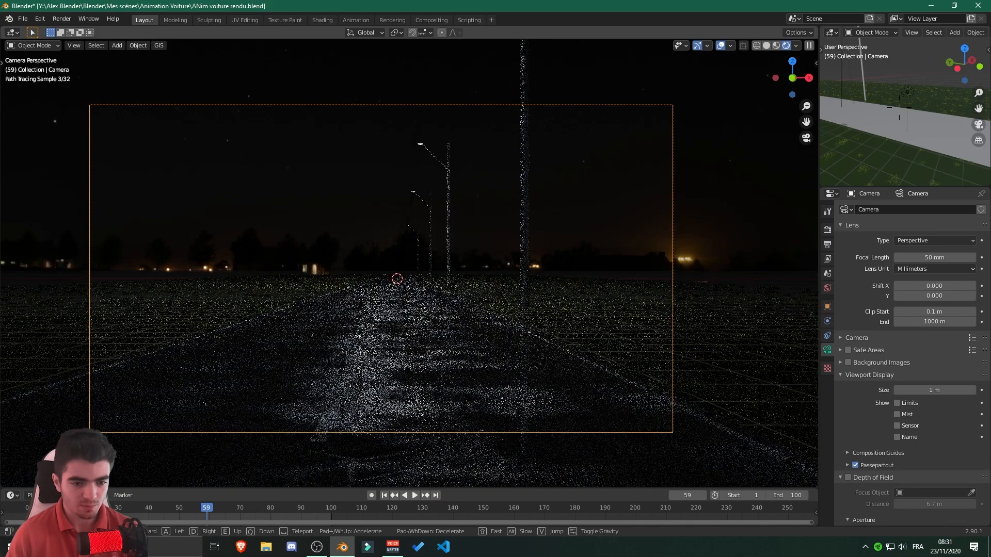
click(426, 262)
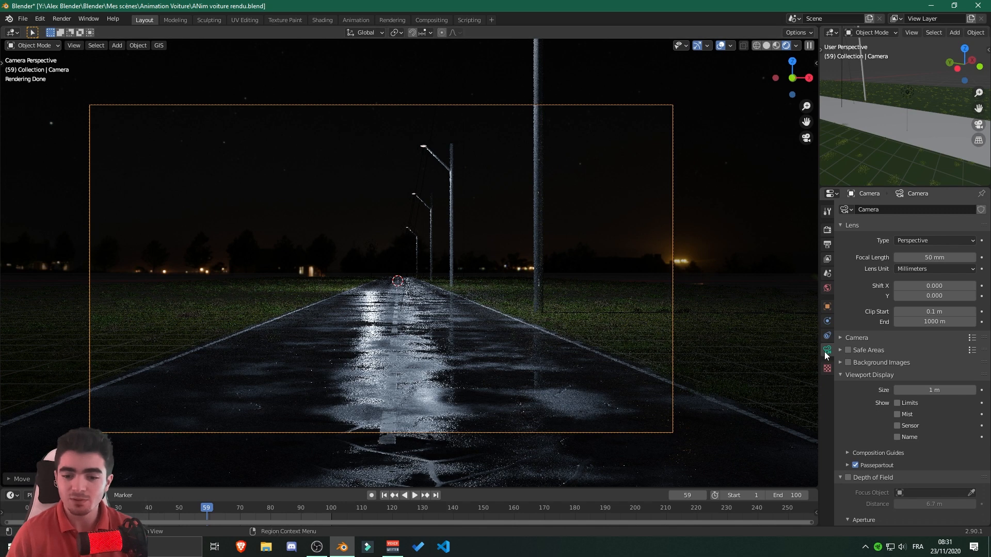
Set the camera's lens type to Panoramic with the Equirectangular panorama type.
click(923, 242)
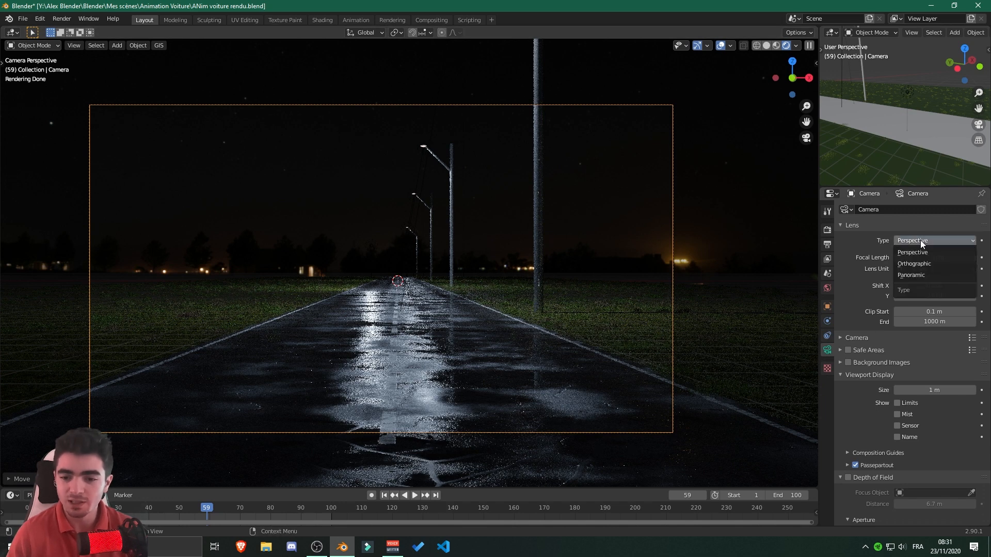
click(914, 275)
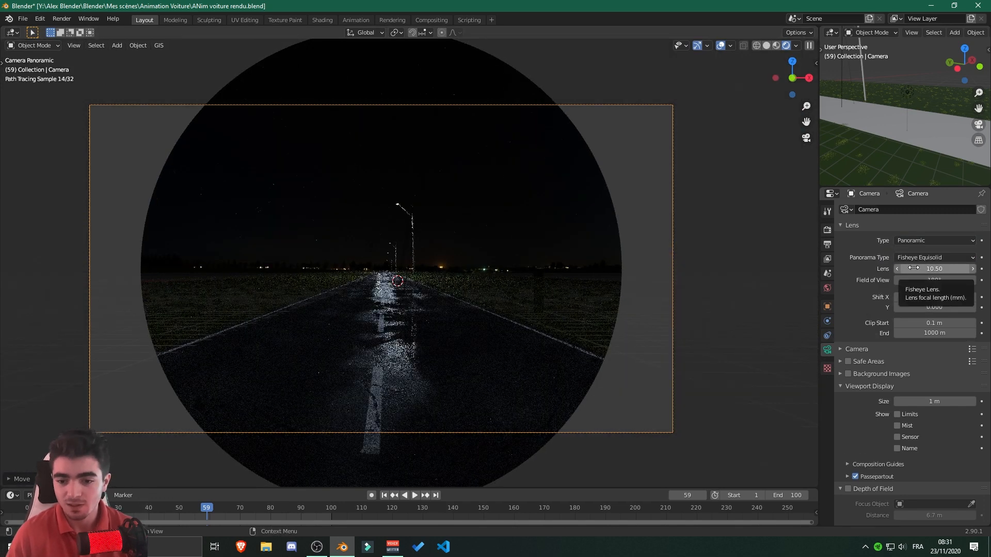
scroll(451, 298, down, 2)
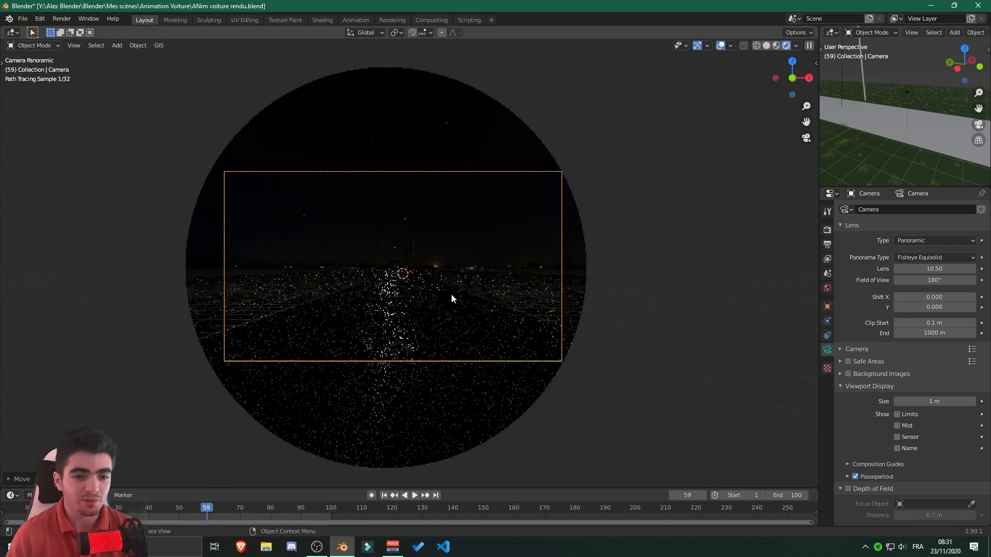
scroll(452, 298, up, 4)
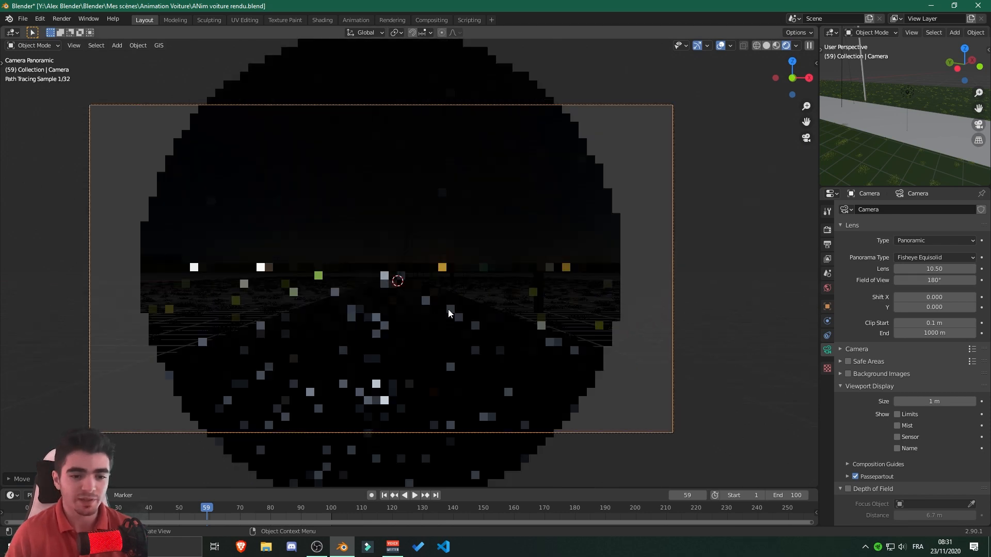
click(925, 259)
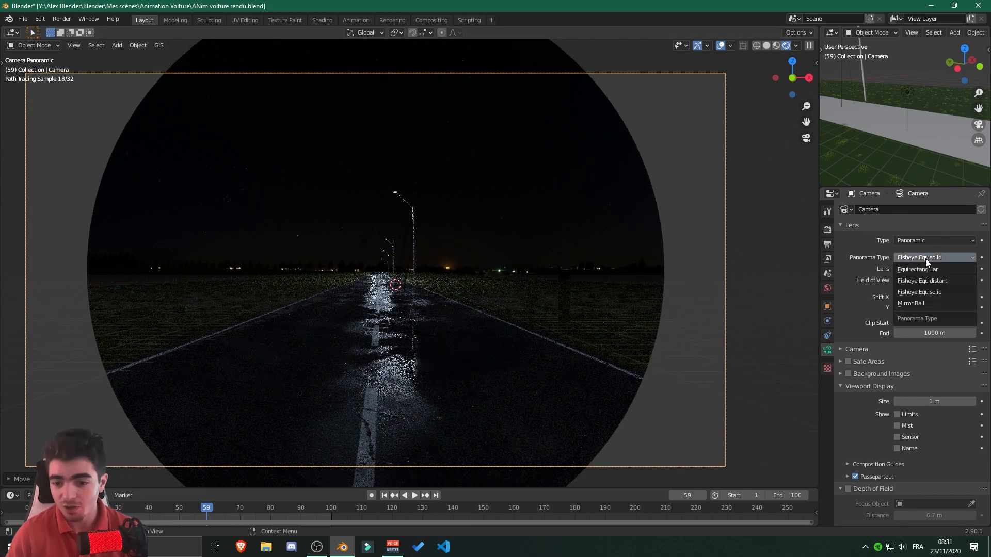
click(940, 255)
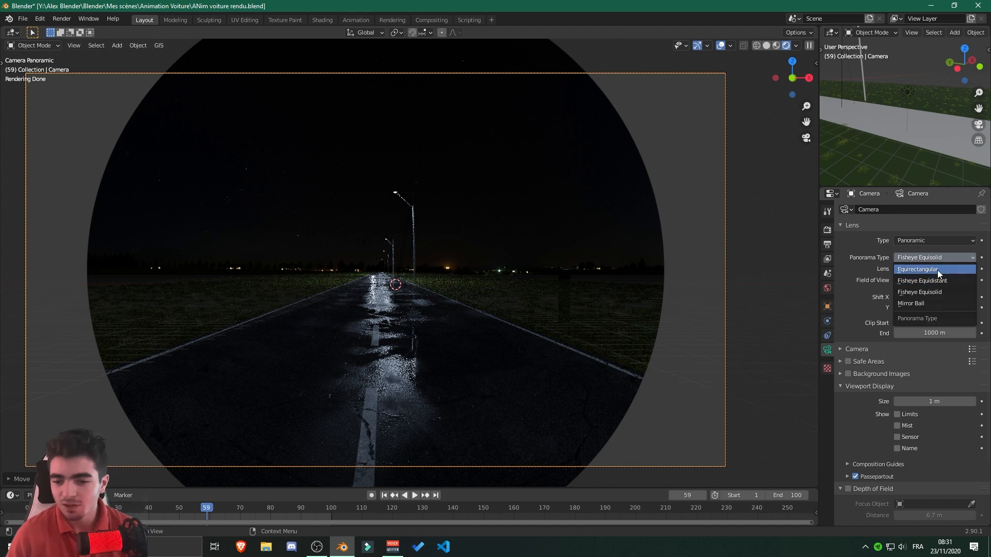
click(918, 270)
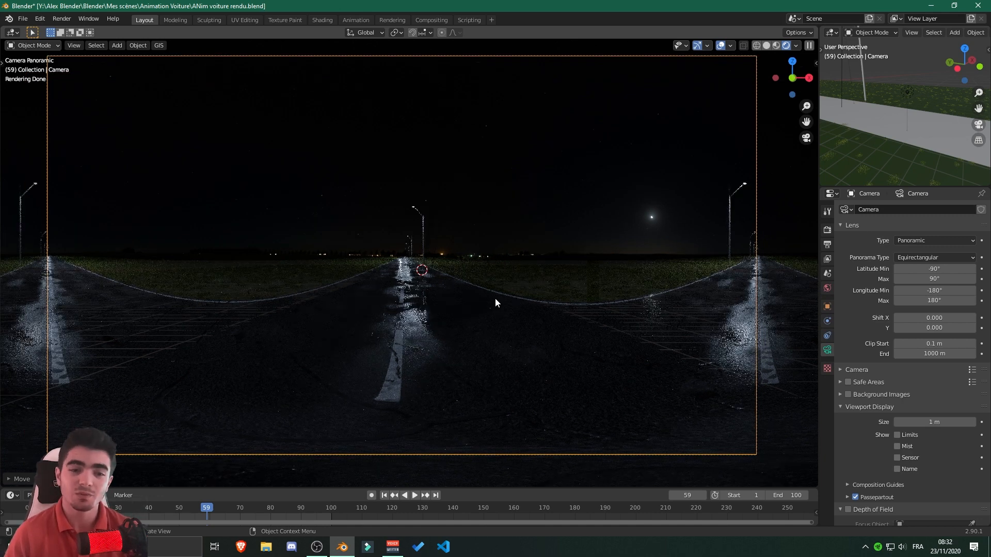
Move the camera along its local Z axis on the road until it stands beside a street lamp.
key(g)
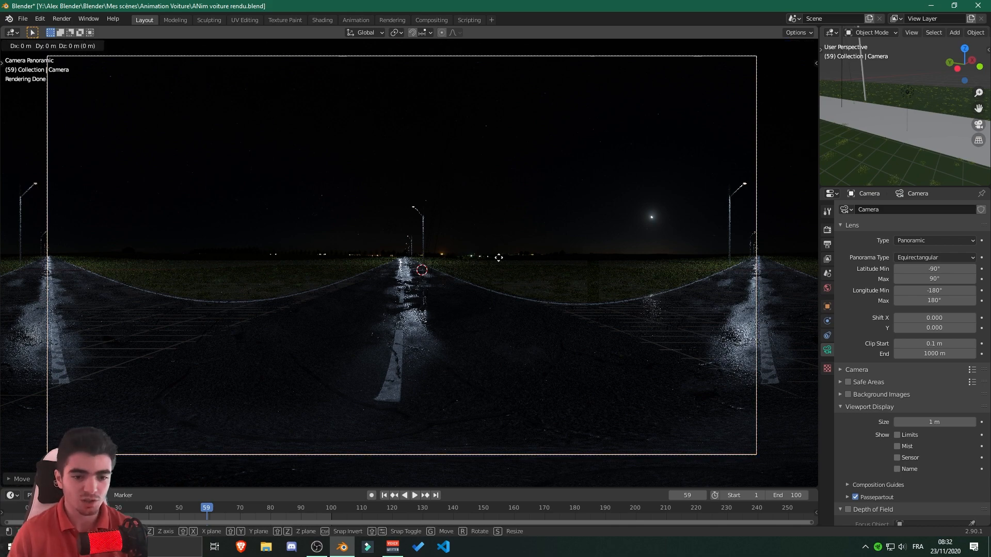
key(z)
key(z)
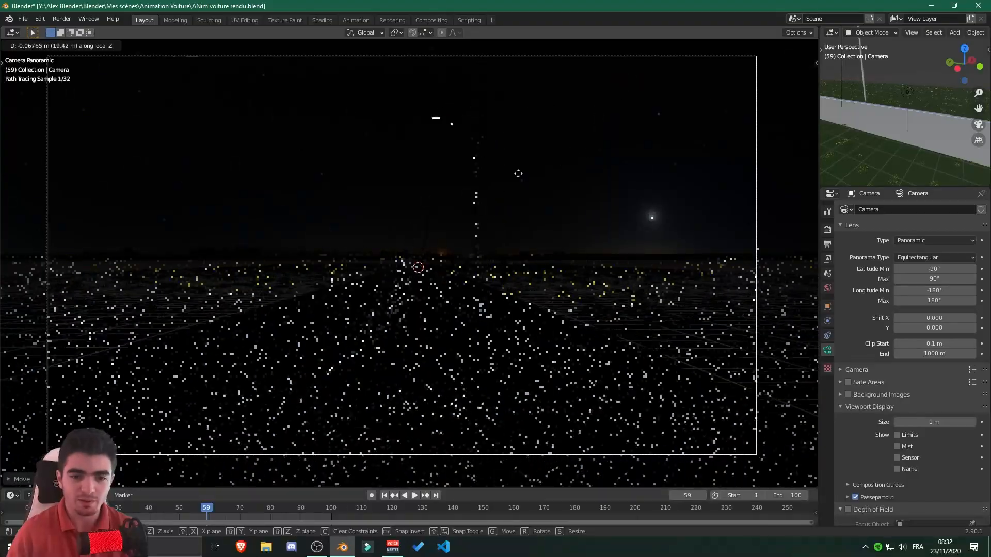
click(478, 121)
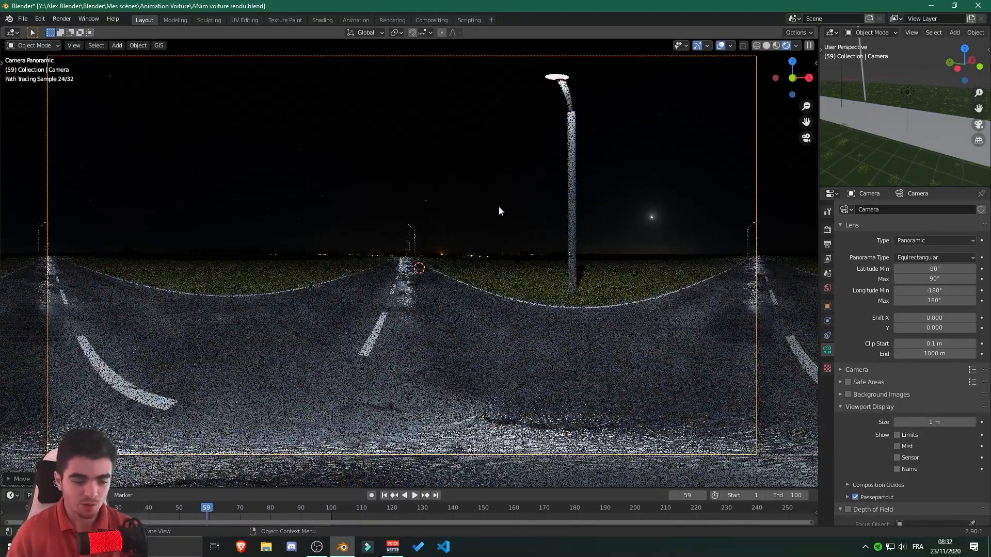
Move the camera along its local Z axis on the road, away from the nearest street lamp.
key(g)
key(z)
key(z)
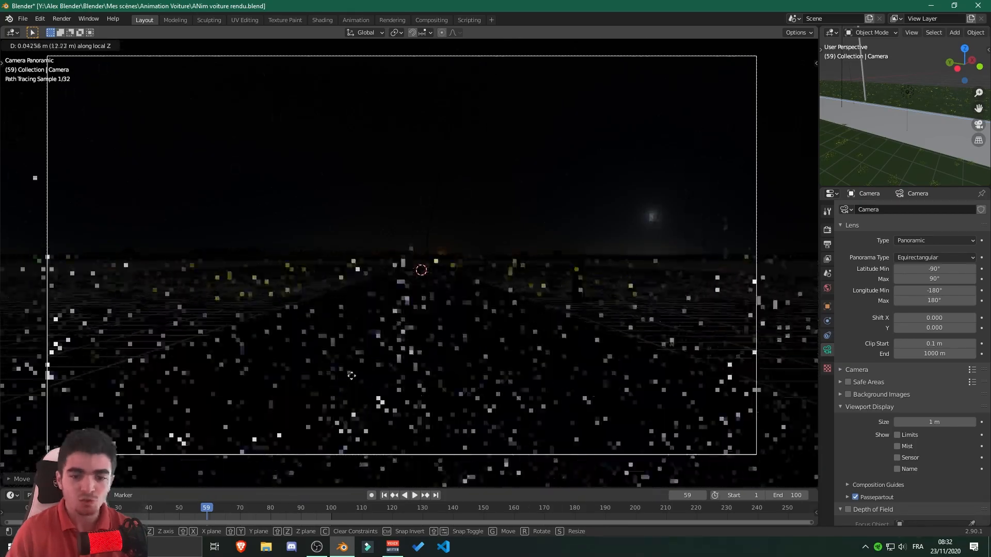
click(373, 367)
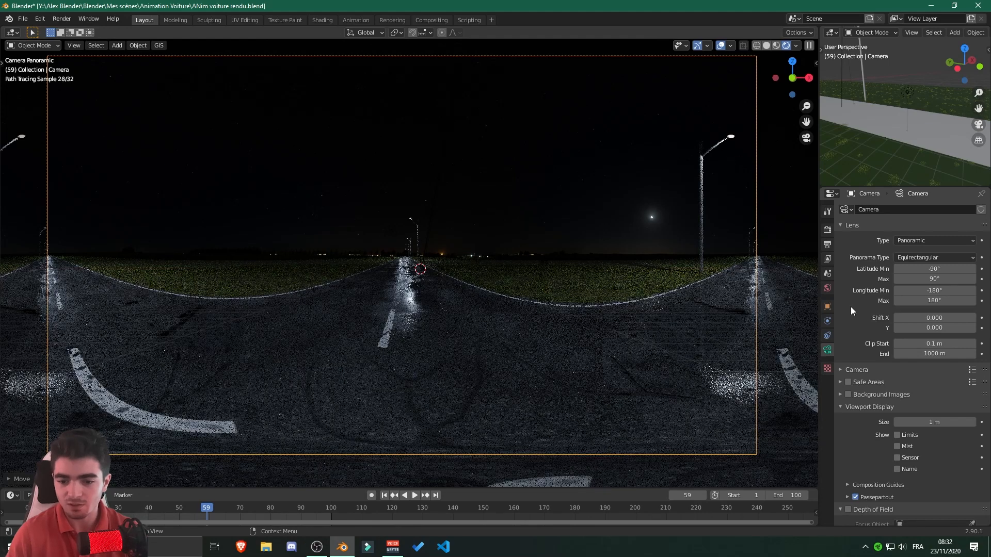
Set the Cycles render samples to 64.
click(827, 230)
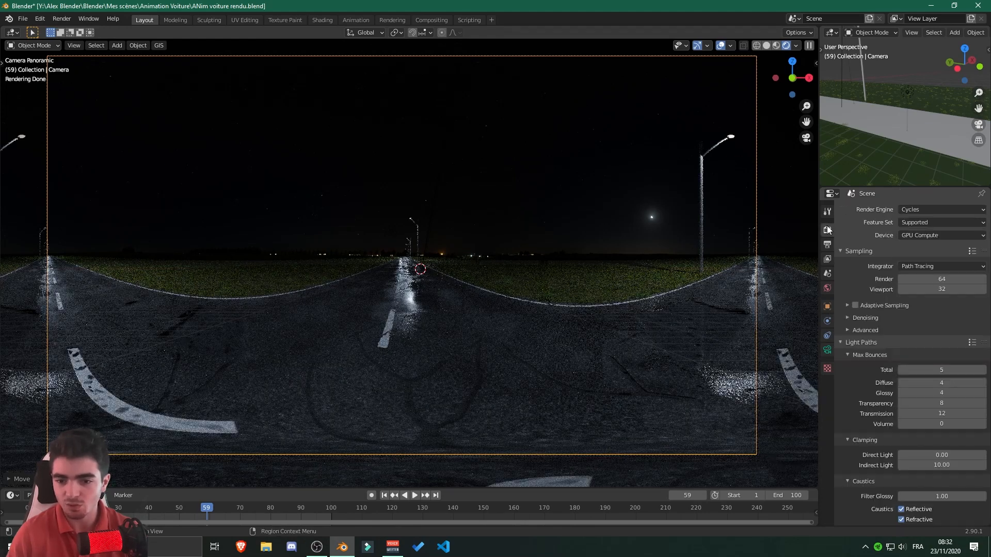
click(944, 279)
text(0)
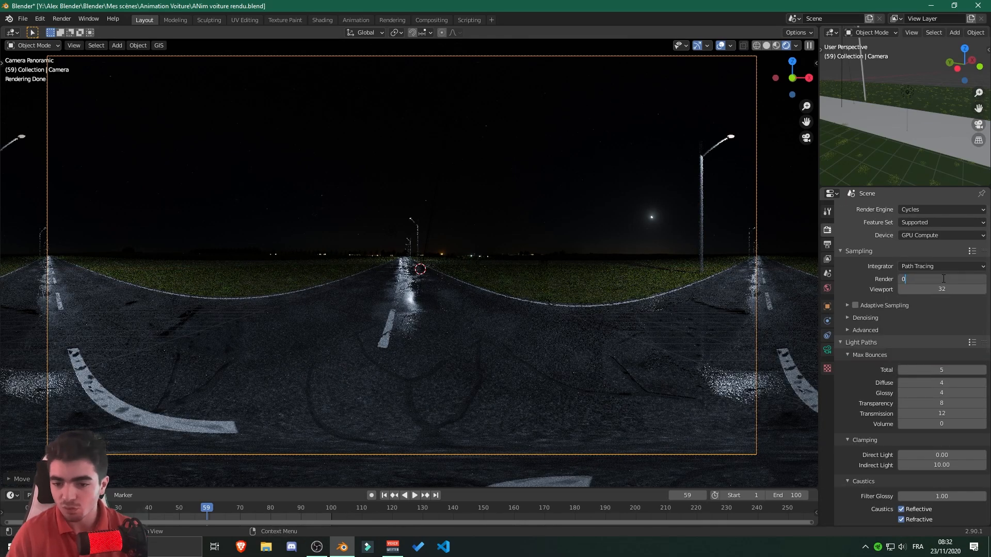
key(BackSpace)
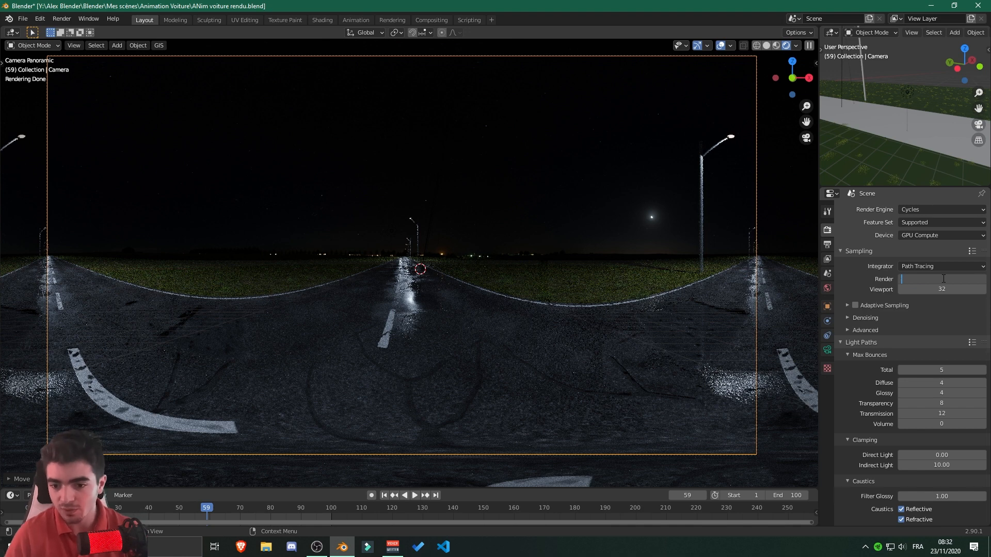
text(64)
key(Return)
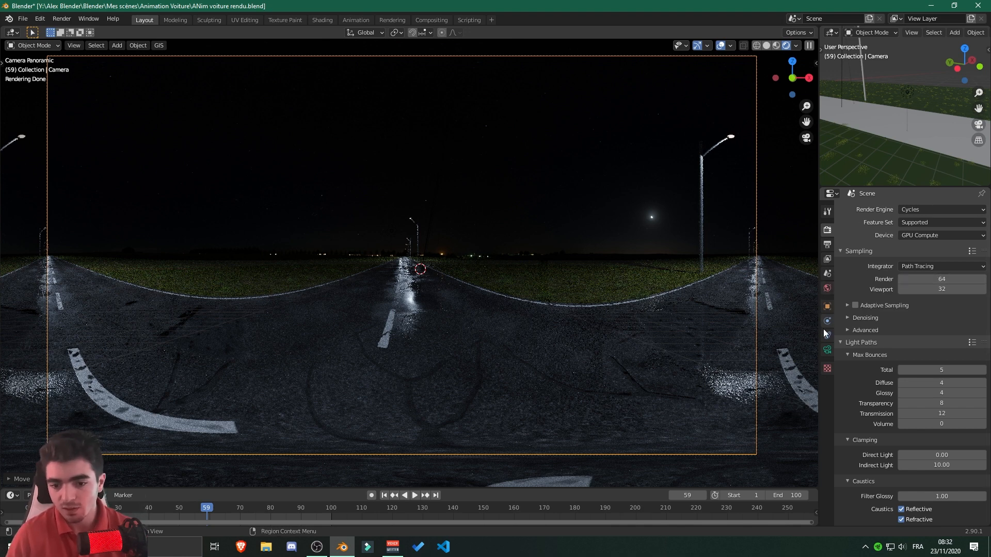
Set the output resolution scale to 200%.
click(829, 245)
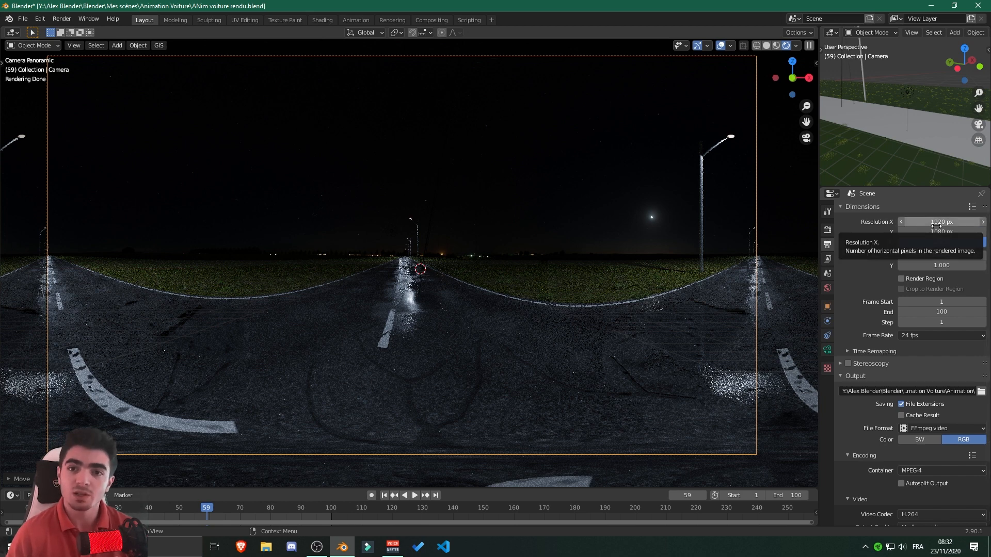
click(941, 241)
text(200)
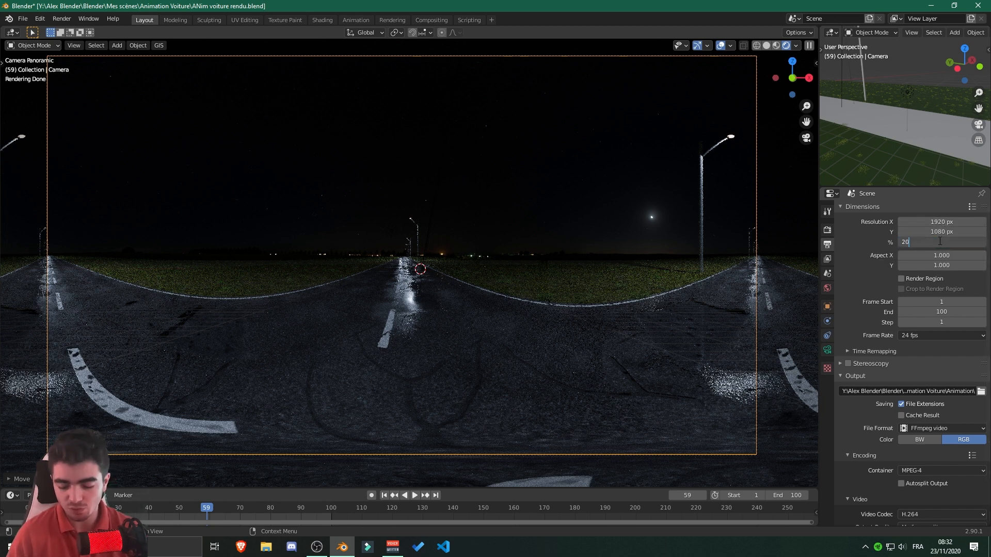
key(Return)
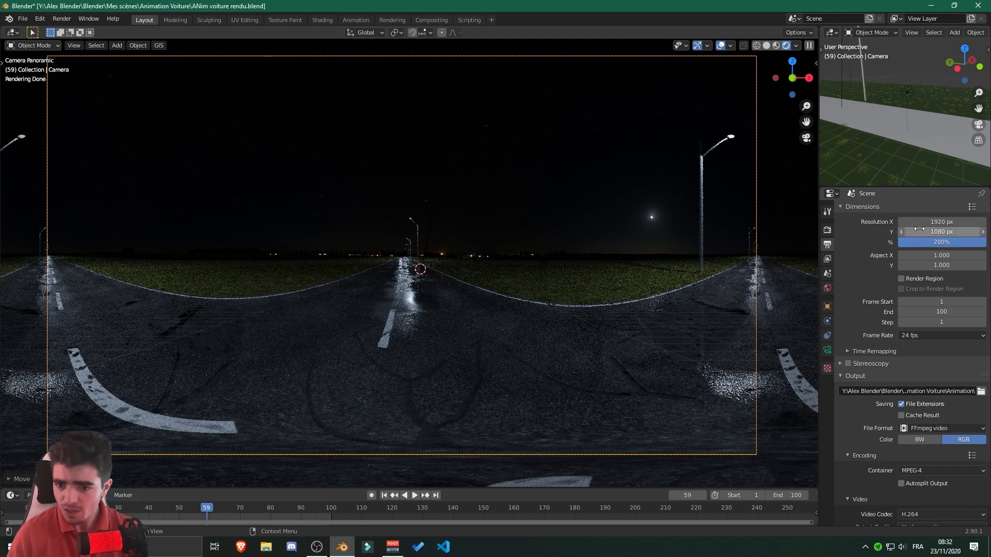
Set the output resolution scale to 100%.
click(937, 247)
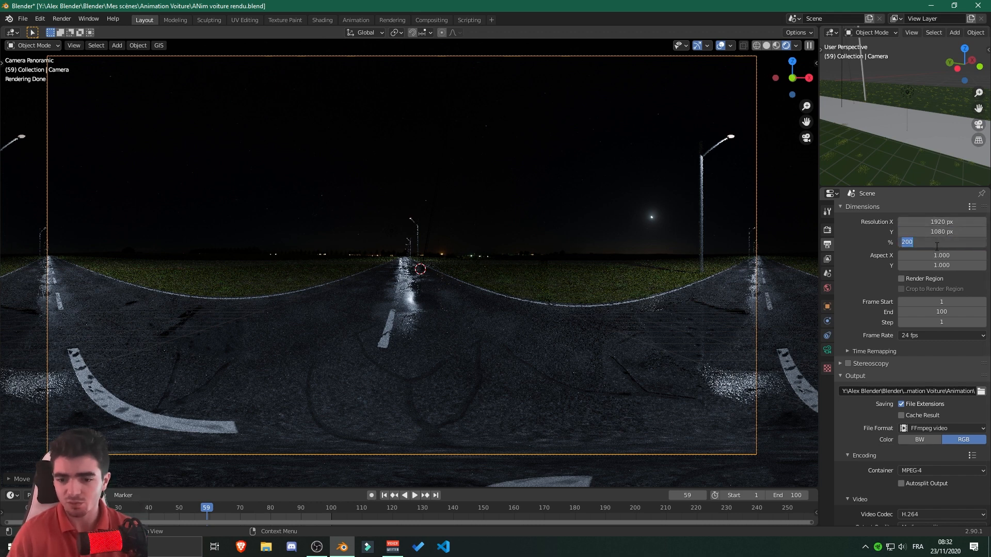
text(100)
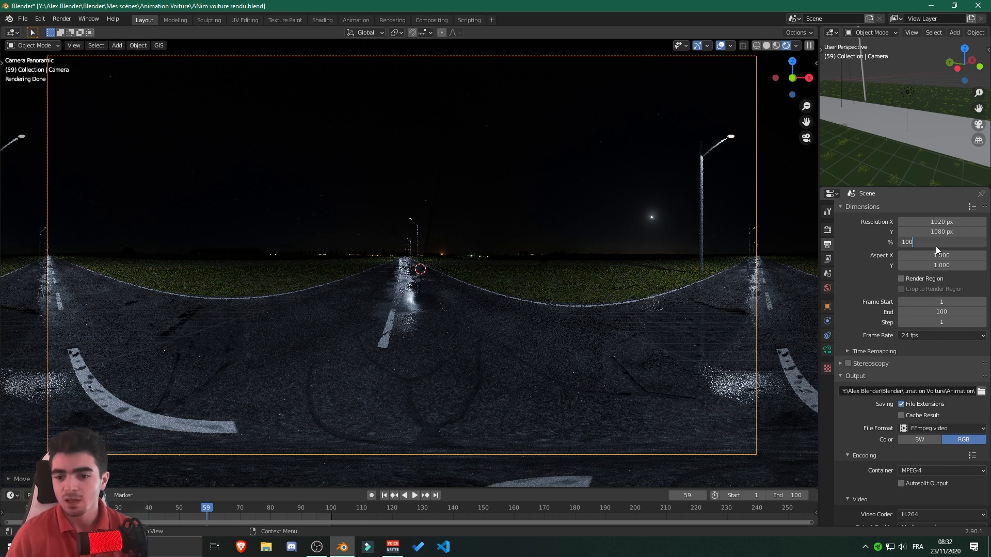
key(Return)
Set the output file format to Radiance HDR.
scroll(918, 346, down, 5)
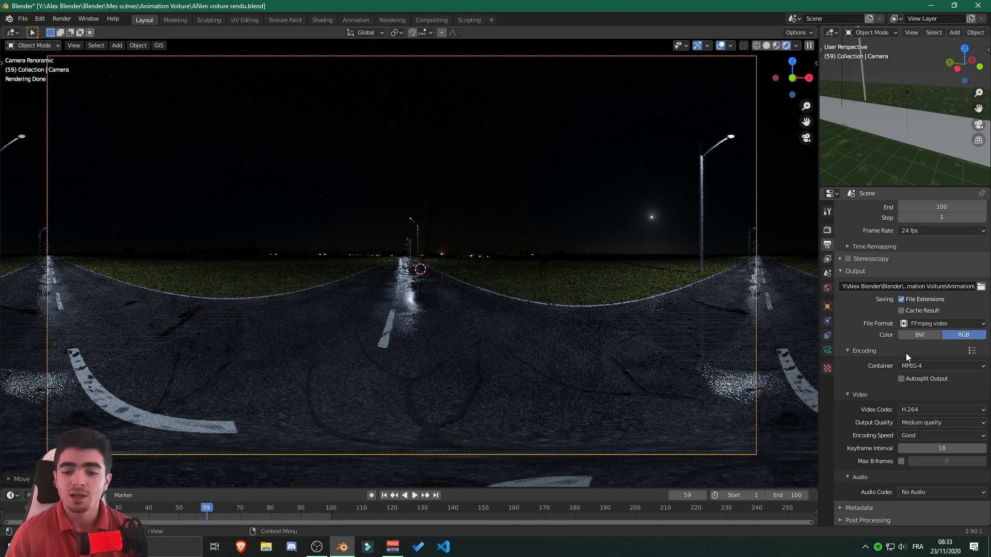
click(940, 324)
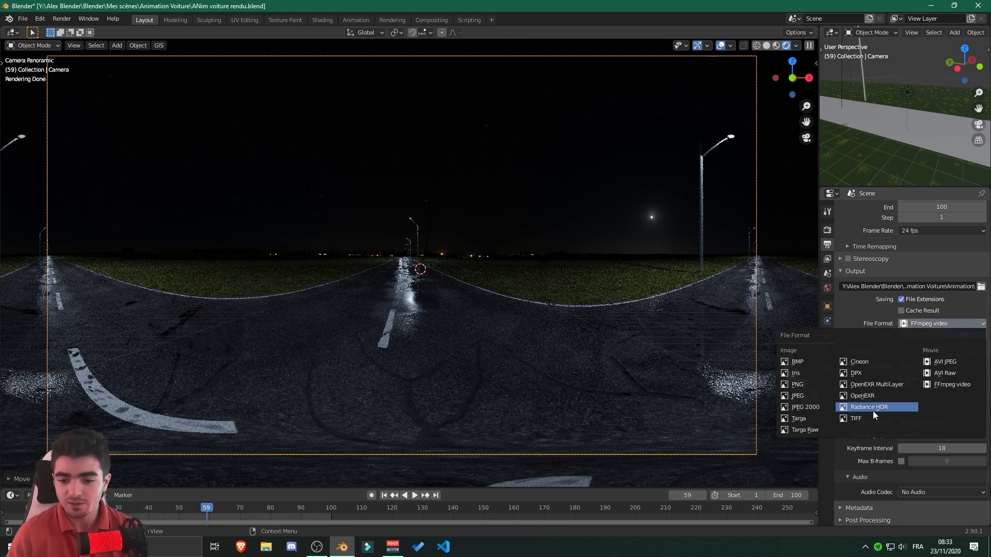
click(898, 410)
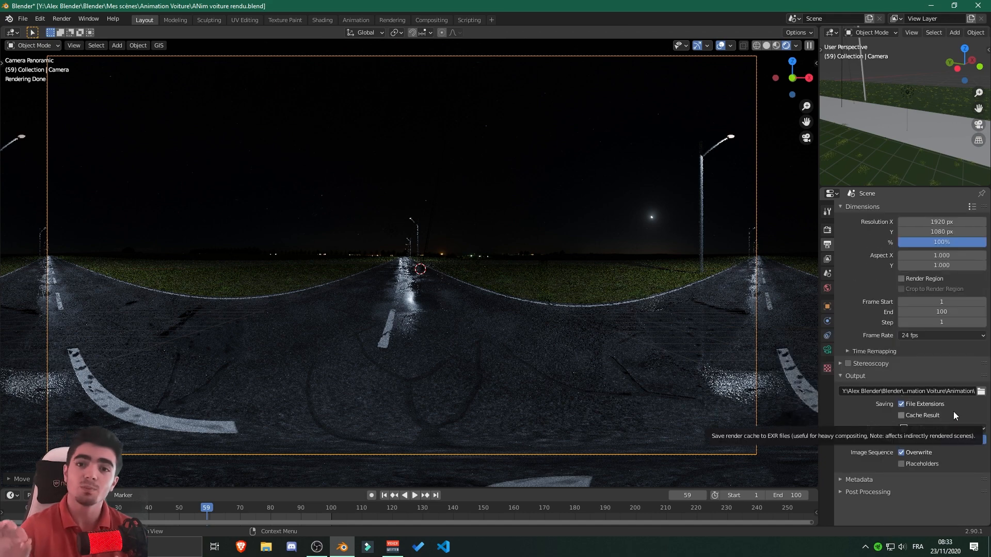
Switch the viewport to solid shading and render the panoramic image of the road scene.
scroll(573, 222, up, 1)
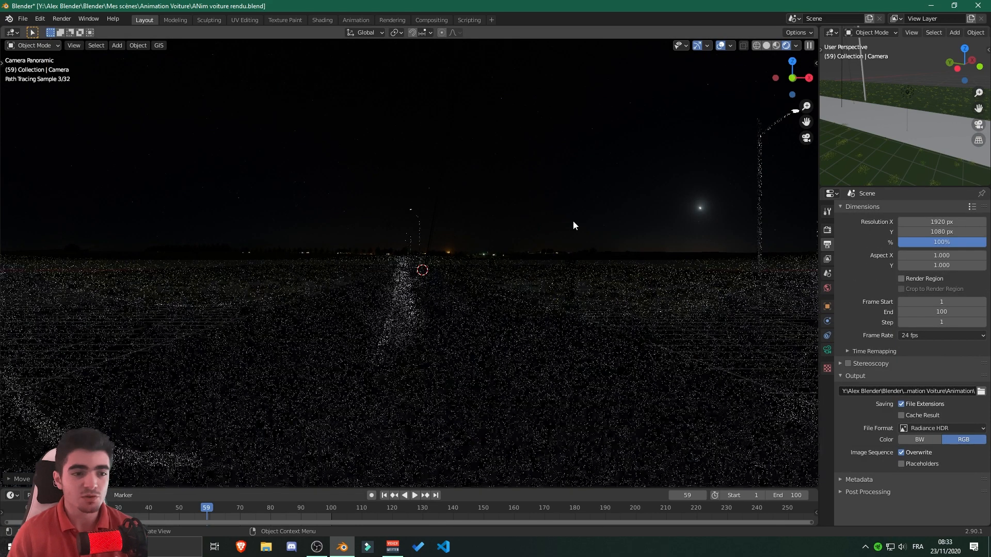
scroll(472, 269, down, 2)
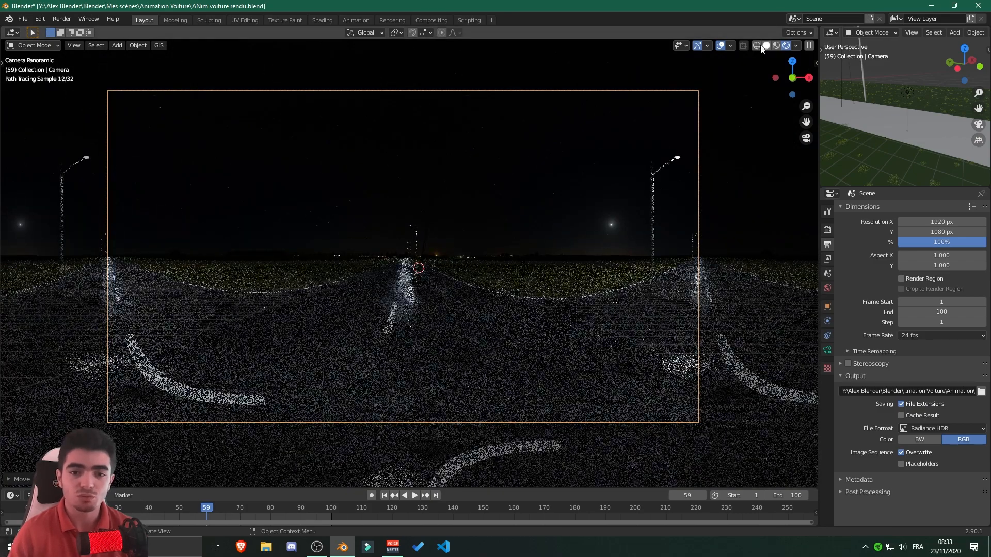
click(767, 45)
click(68, 22)
click(78, 30)
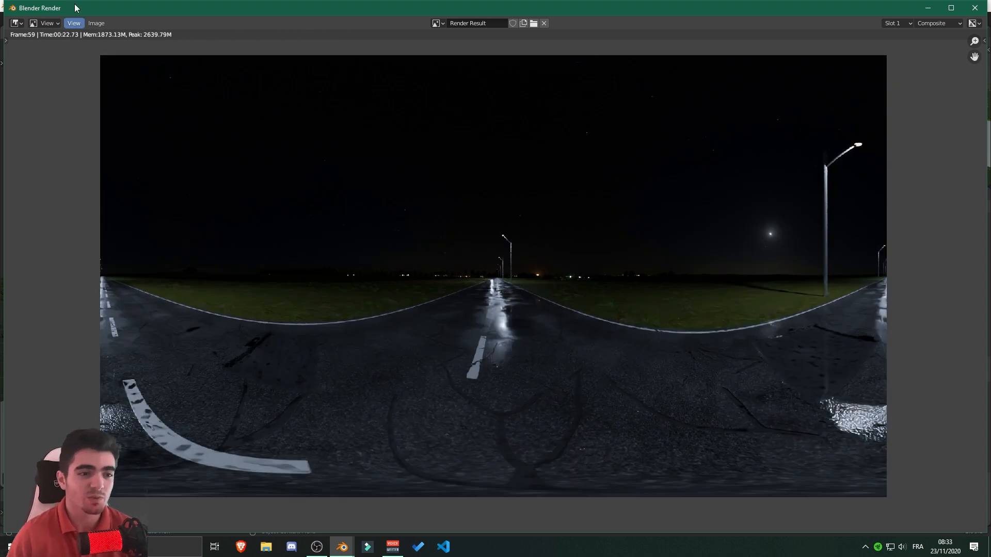
Save the rendered panorama as untitlfdfed.hdr in the Animation Voiture folder and close the render window.
click(96, 23)
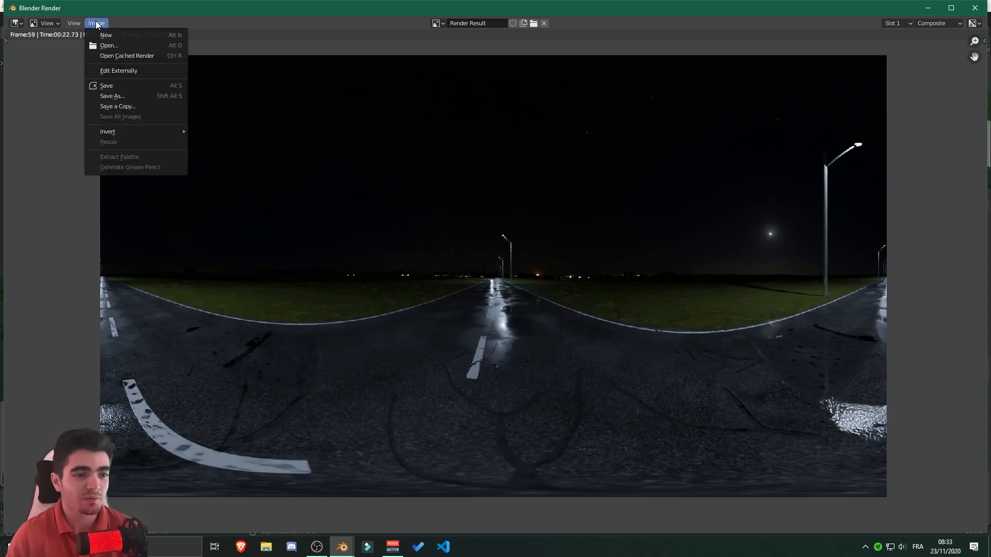
click(133, 95)
click(433, 438)
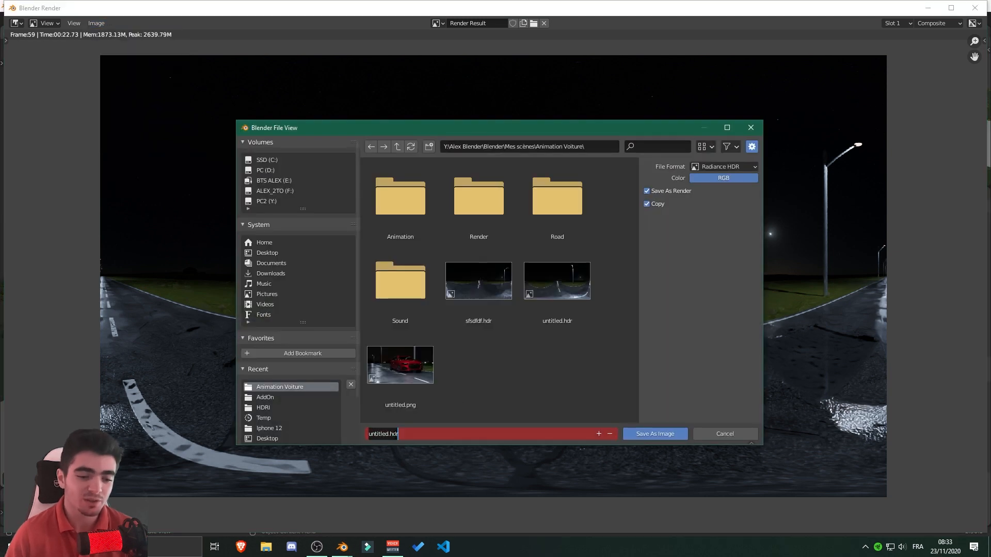
click(433, 438)
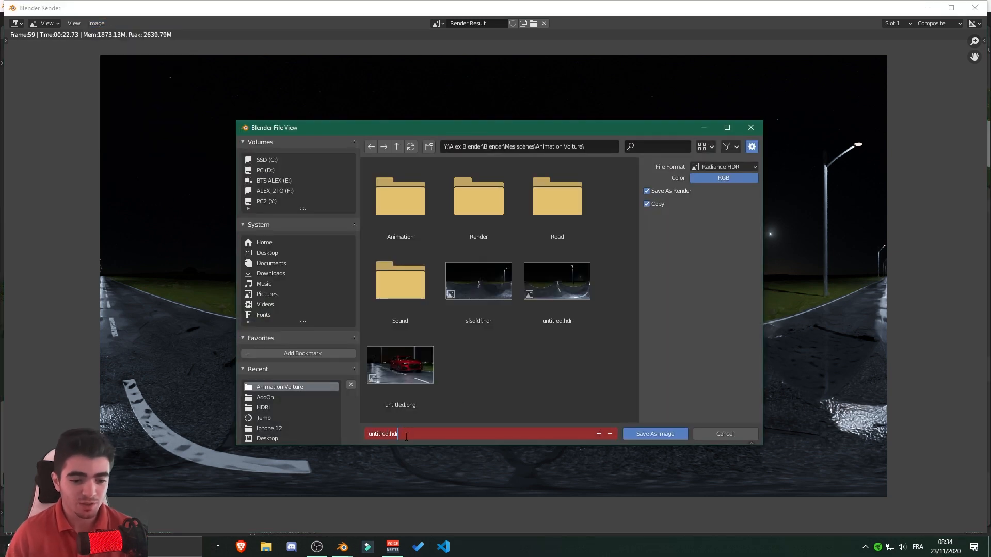
mouse_move(399, 437)
mouse_down()
mouse_move(379, 436)
mouse_move(397, 435)
mouse_up()
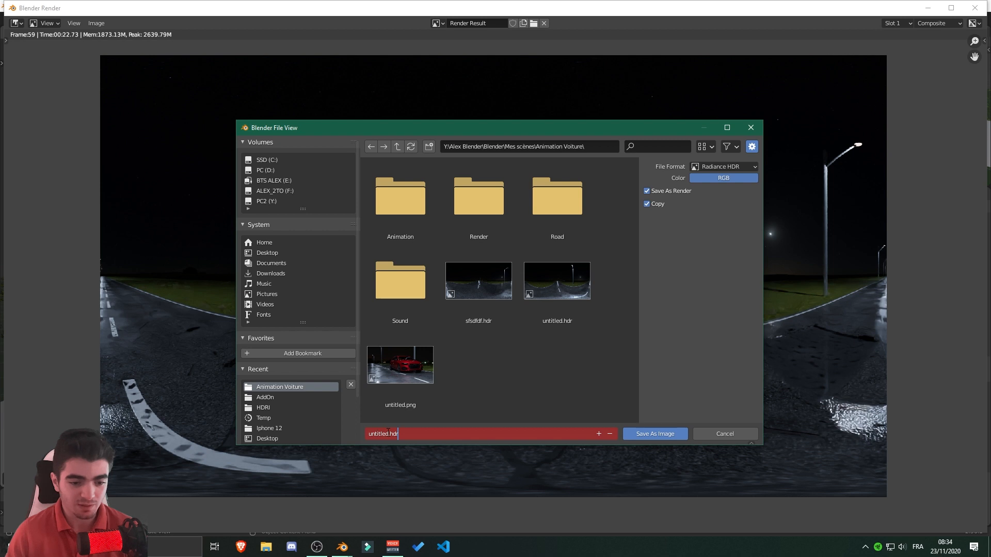
click(389, 433)
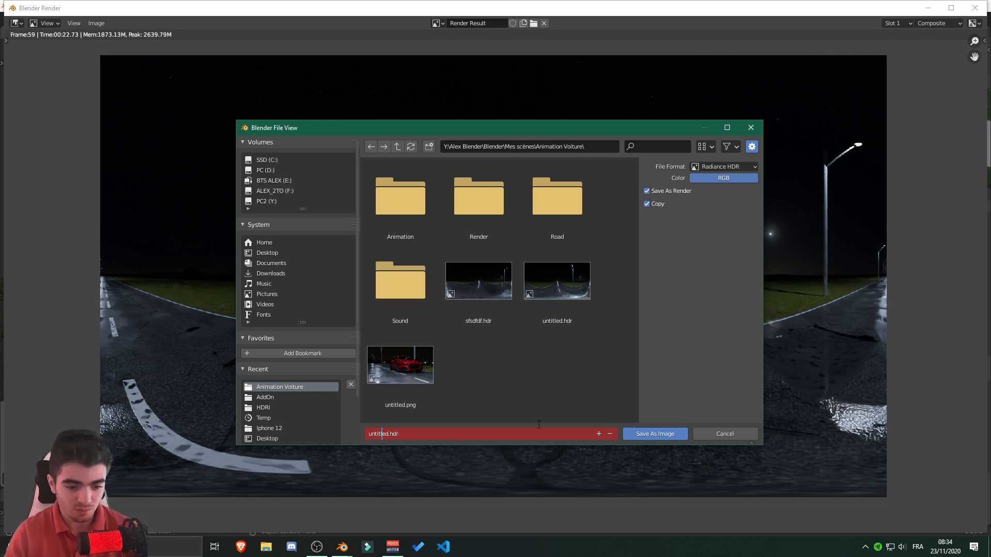
text(fdf)
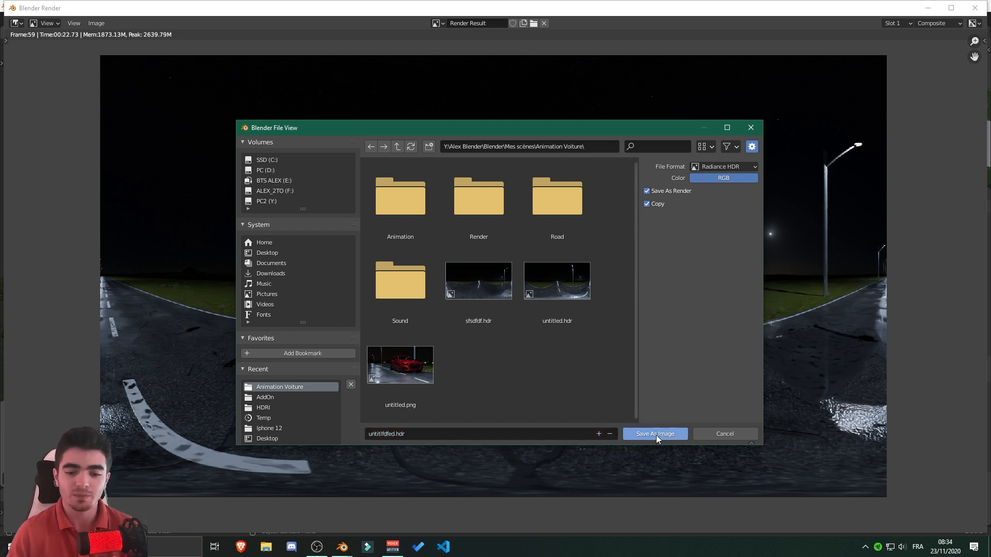
click(655, 434)
click(975, 8)
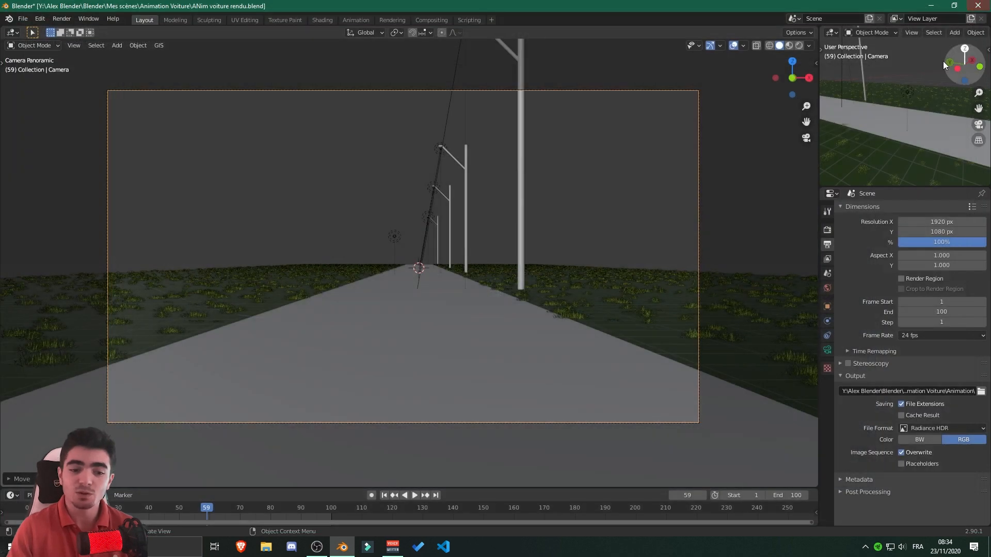
Create a new General file without saving the changes to the road scene.
click(23, 19)
mouse_move(35, 32)
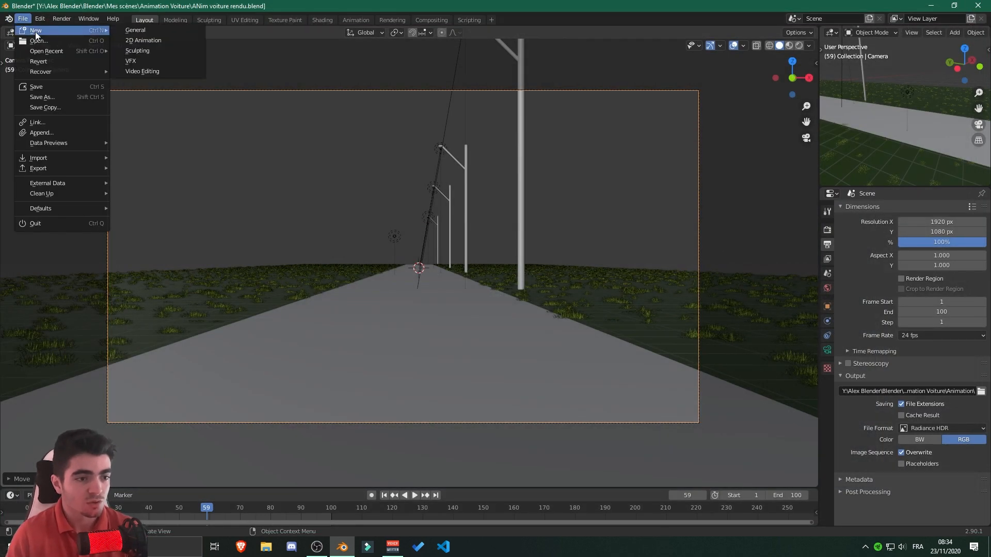
click(130, 33)
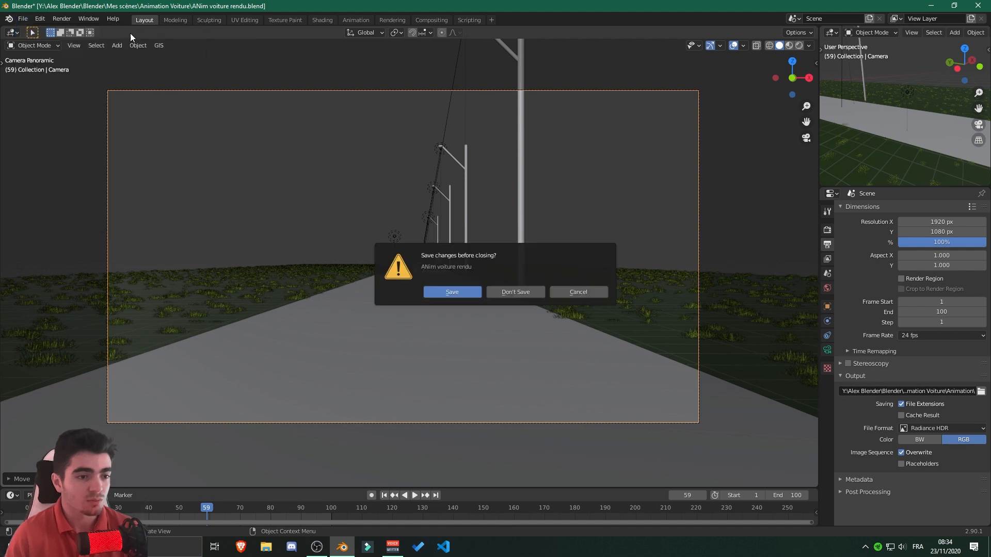
click(509, 292)
click(543, 247)
click(406, 253)
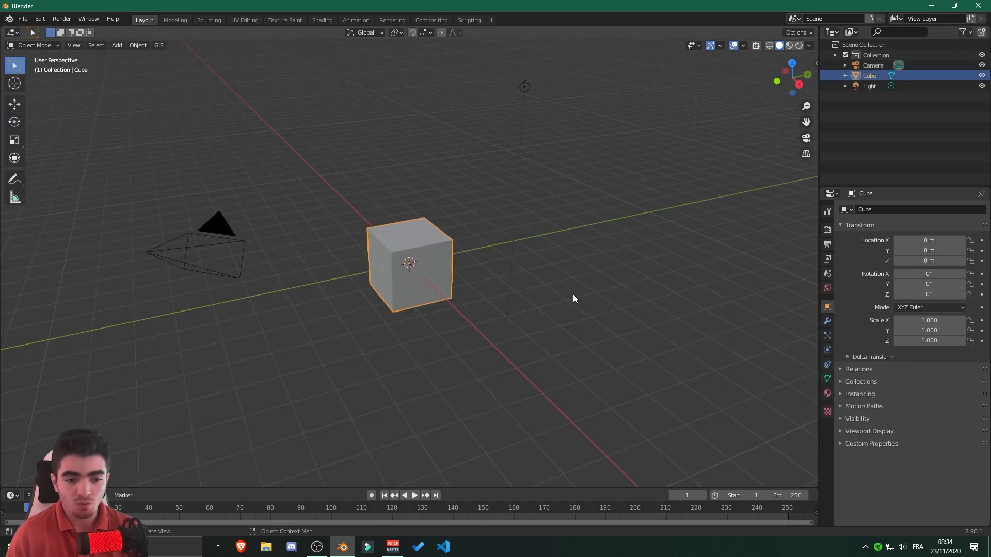
Set the default cube's material to Metallic 1.000 and Roughness 0.000.
click(828, 394)
scroll(917, 340, down, 5)
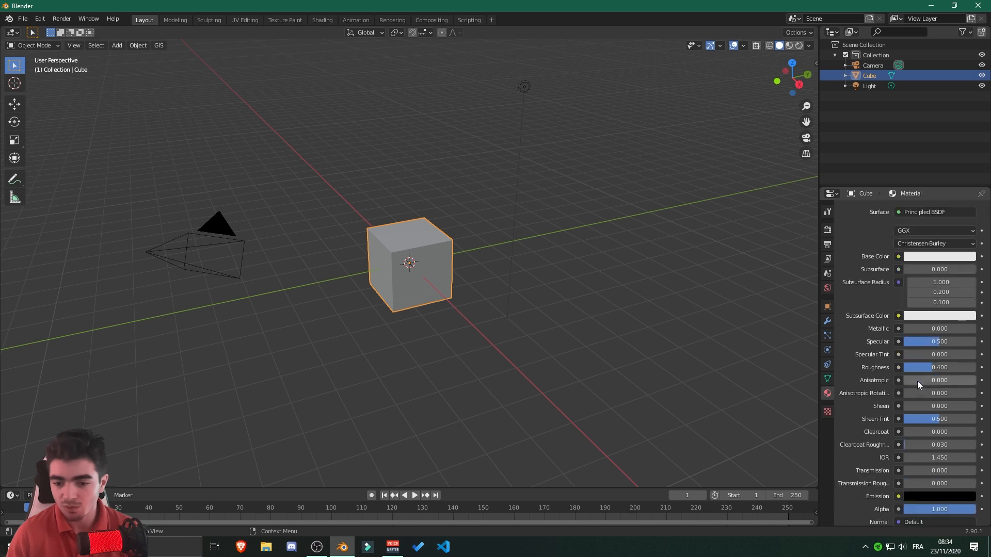
drag(915, 330, 975, 330)
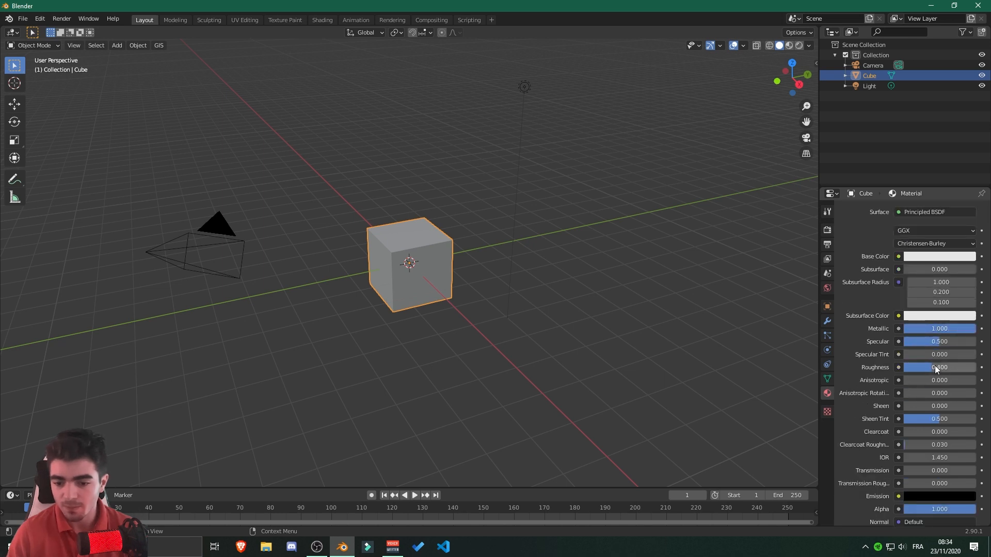
drag(937, 369, 905, 368)
scroll(568, 284, up, 4)
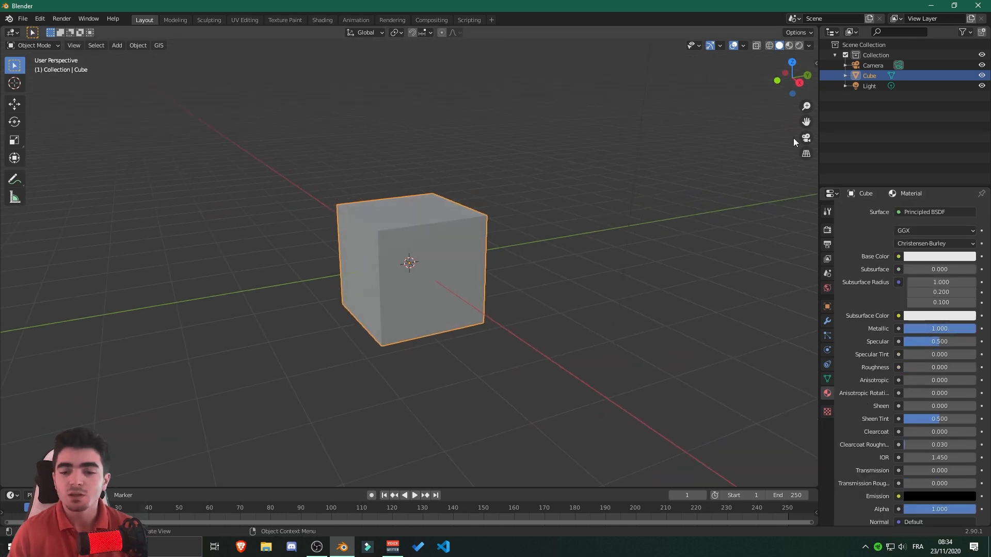
Give the world background colour an Environment Texture and load untitlfdfed.hdr into it.
click(827, 289)
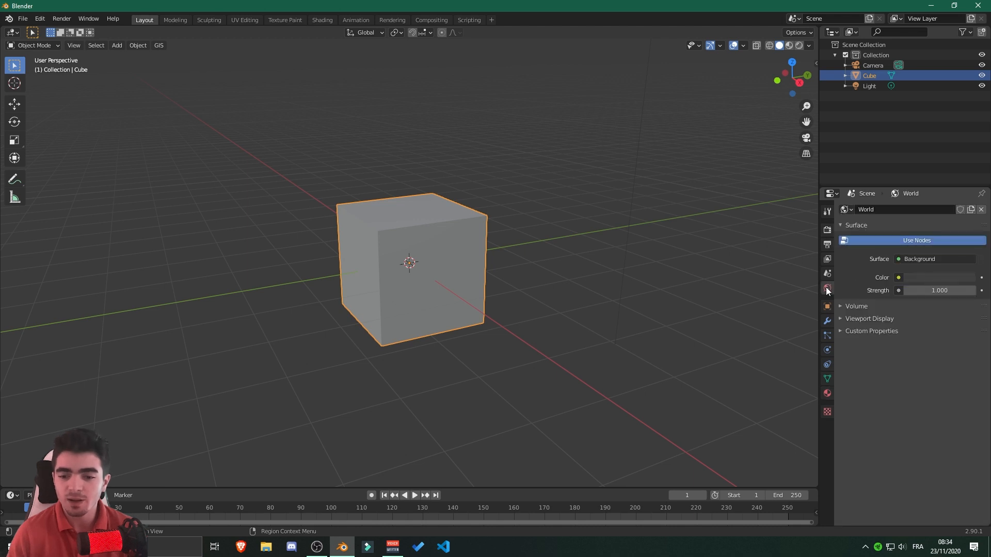
click(900, 277)
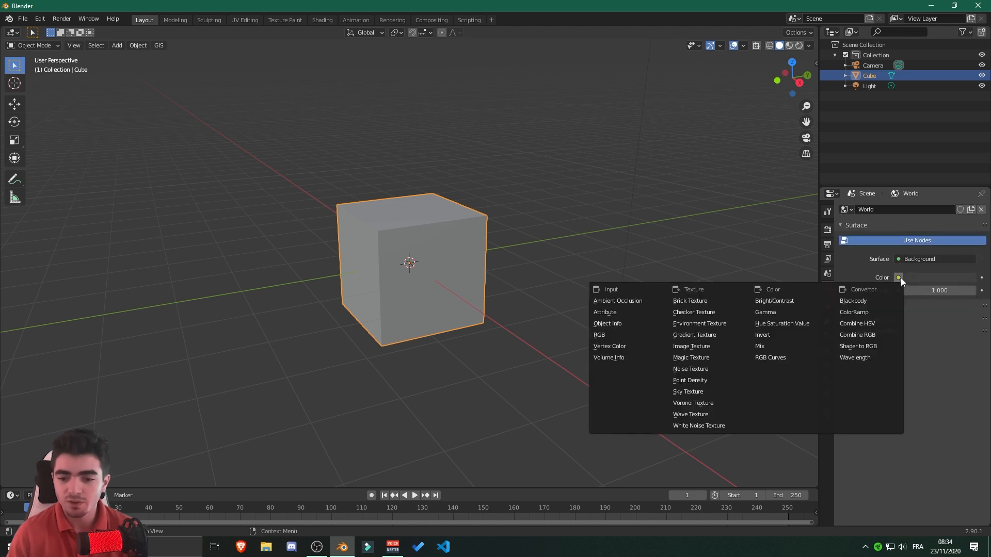
click(711, 325)
click(954, 291)
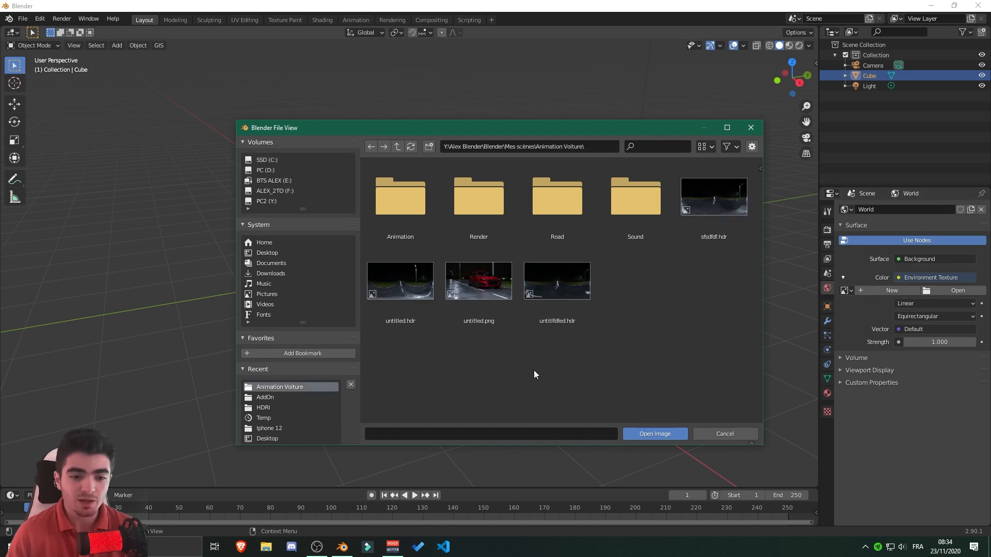
click(550, 283)
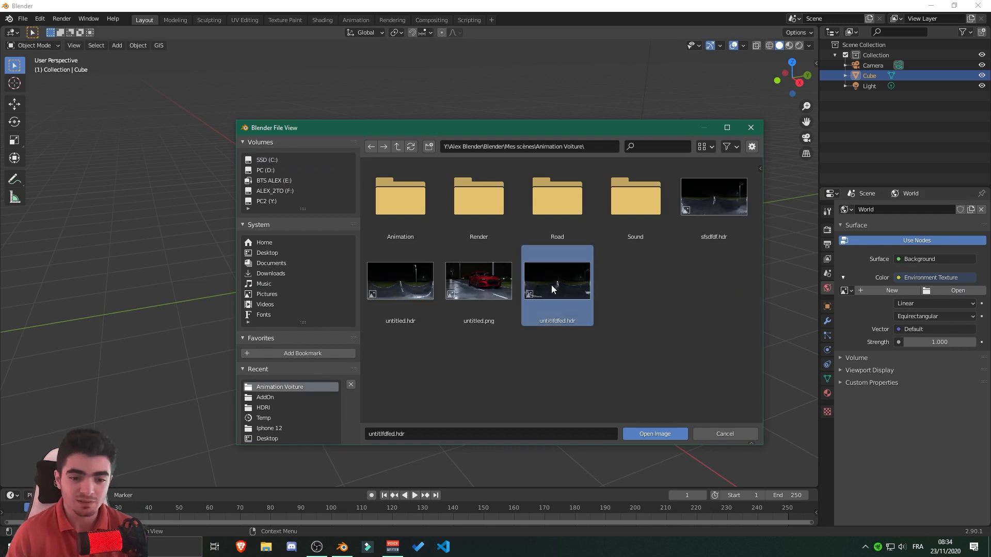
click(649, 433)
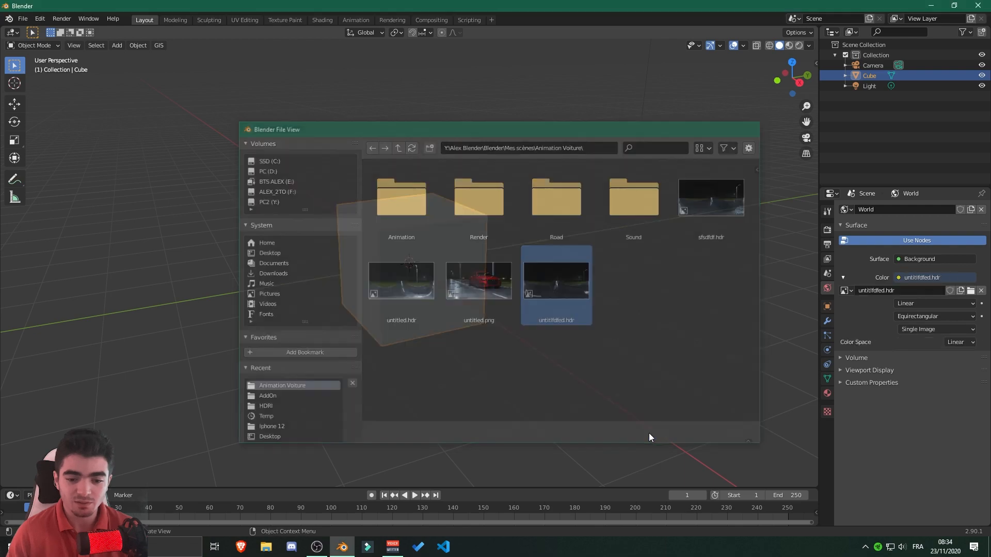
Switch the viewport to Rendered shading and inspect the road panorama around the metallic cube and its reflections.
click(798, 46)
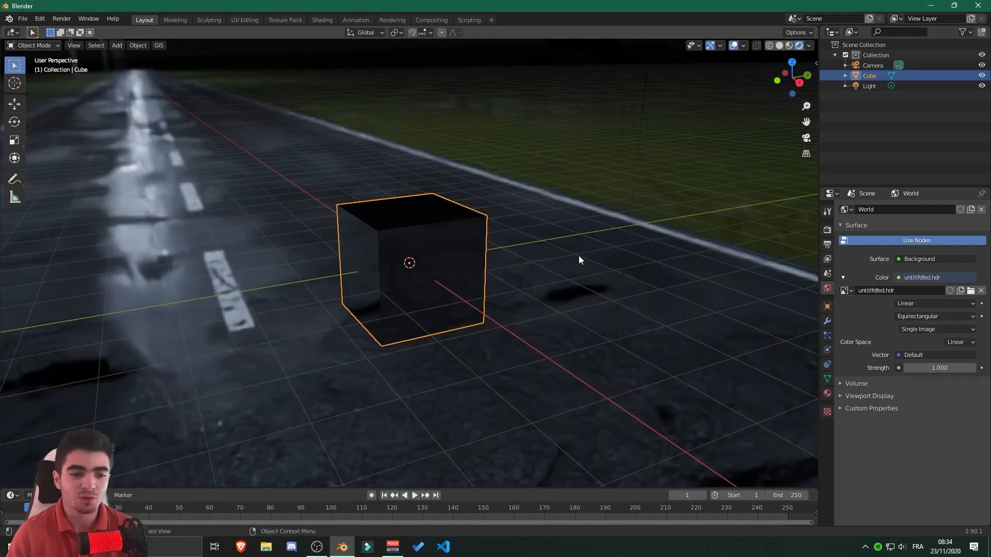
middle_drag(580, 257, 487, 277)
click(546, 205)
scroll(272, 213, down, 4)
scroll(369, 280, up, 3)
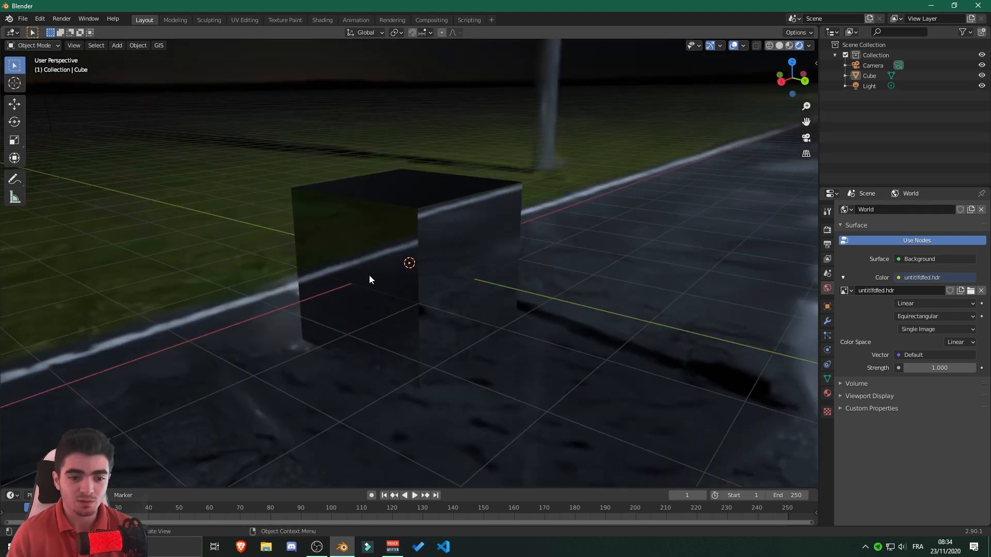
middle_drag(369, 279, 523, 77)
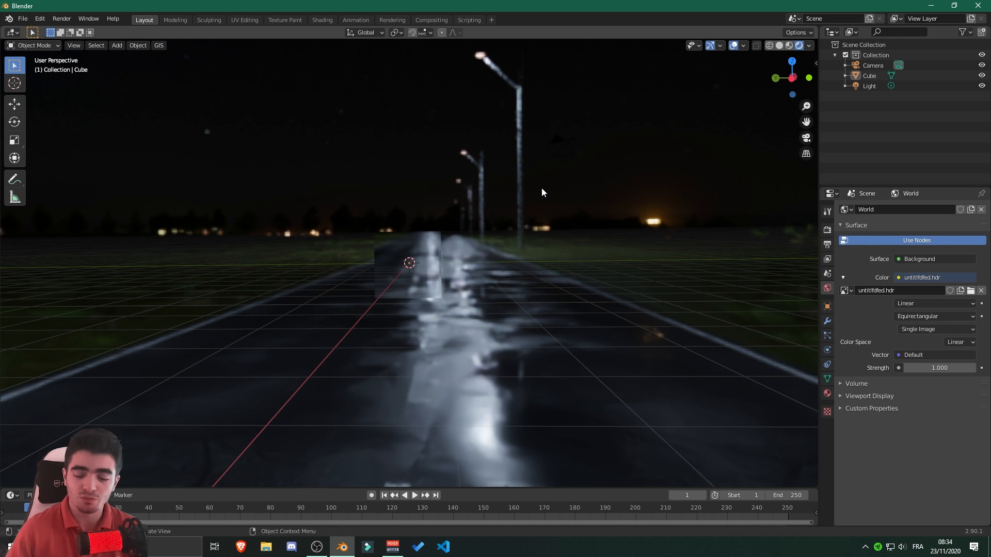
middle_drag(541, 188, 562, 194)
Replace the world environment image with untitled.hdr from the Animation Voiture folder and check the surroundings around the cube.
click(972, 293)
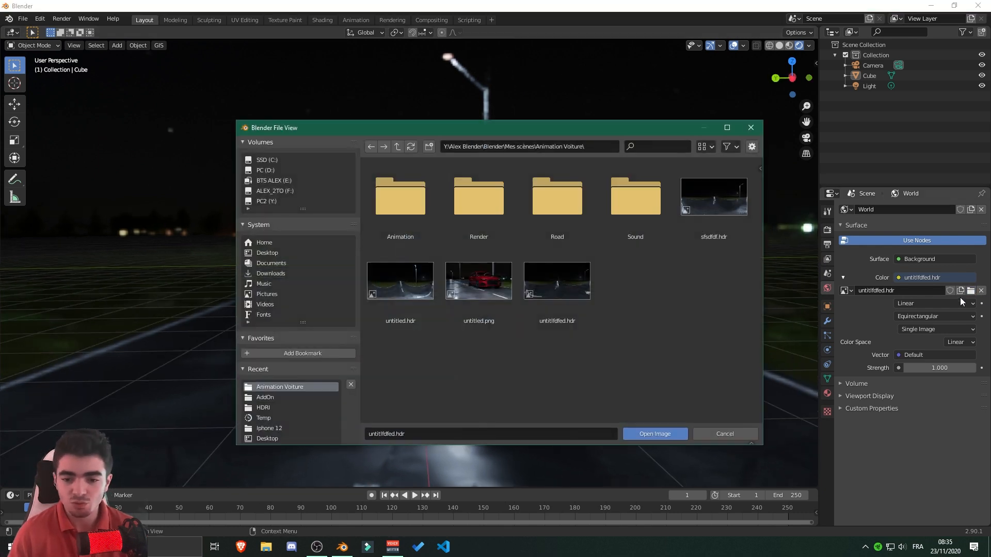
click(396, 292)
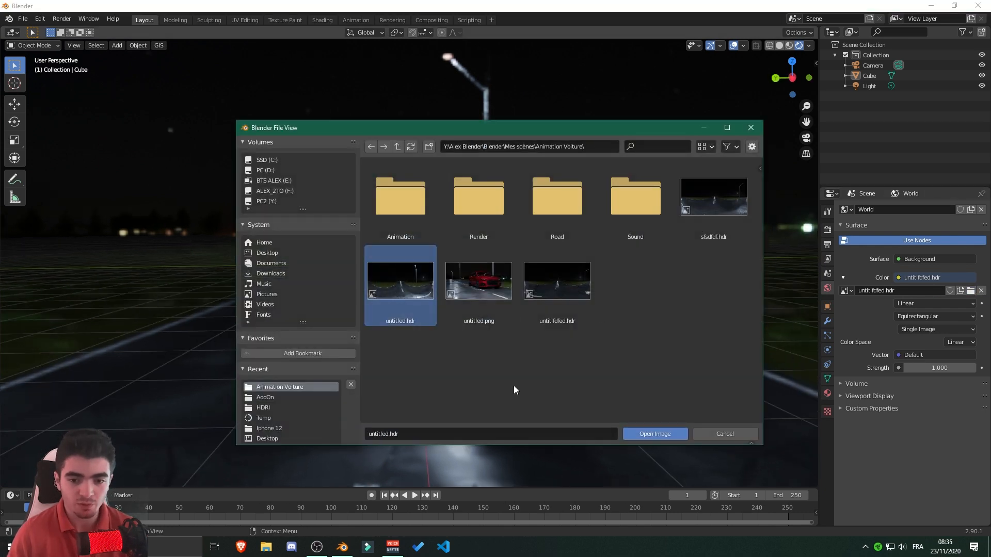
click(654, 433)
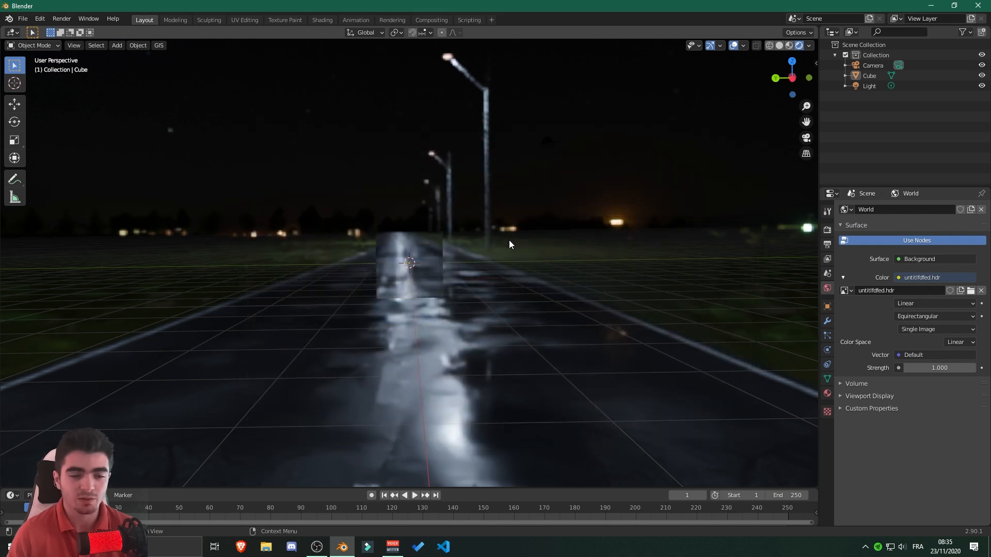
middle_drag(445, 207, 586, 255)
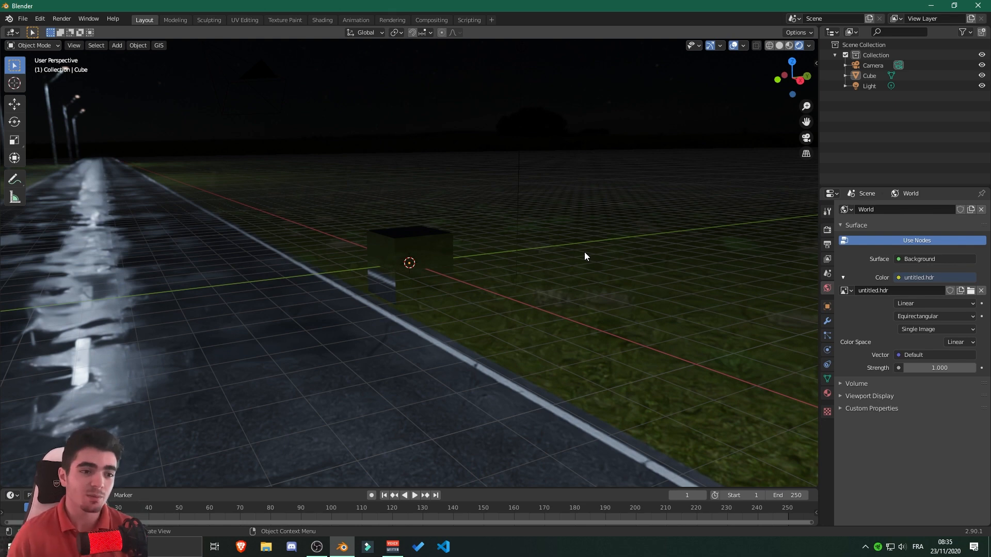
middle_drag(584, 252, 504, 289)
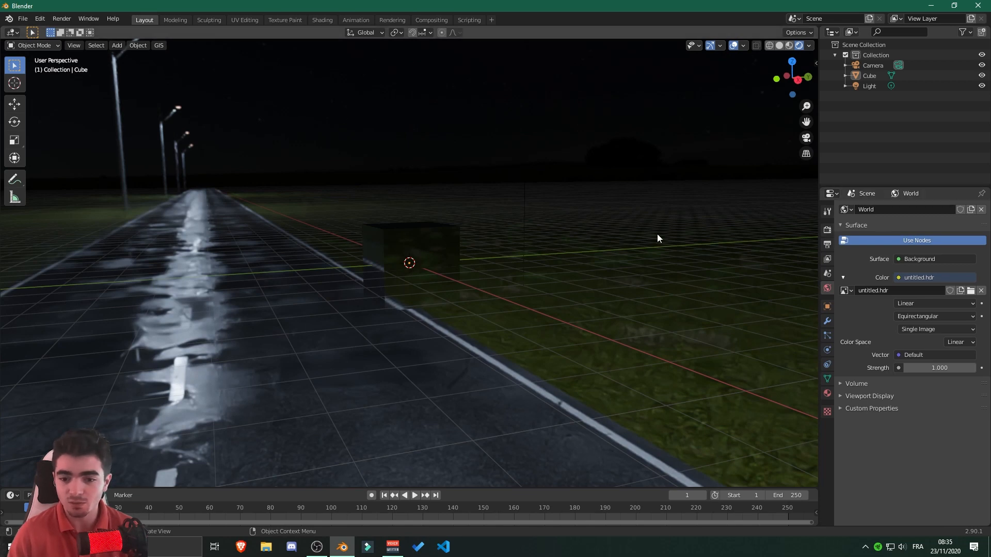
middle_drag(658, 234, 565, 212)
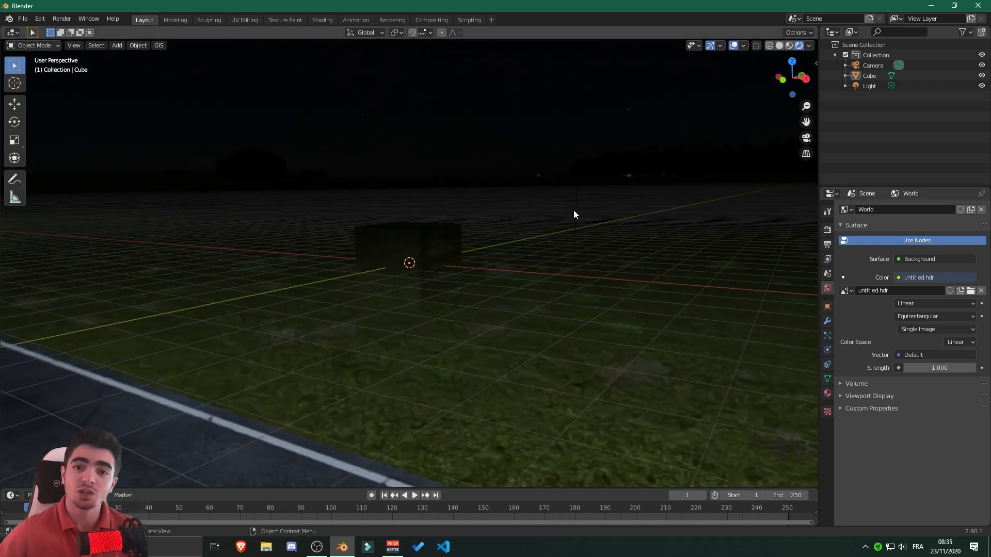
Enable Transparent in the Eevee render's Film settings to hide the HDRI background.
click(828, 229)
click(854, 415)
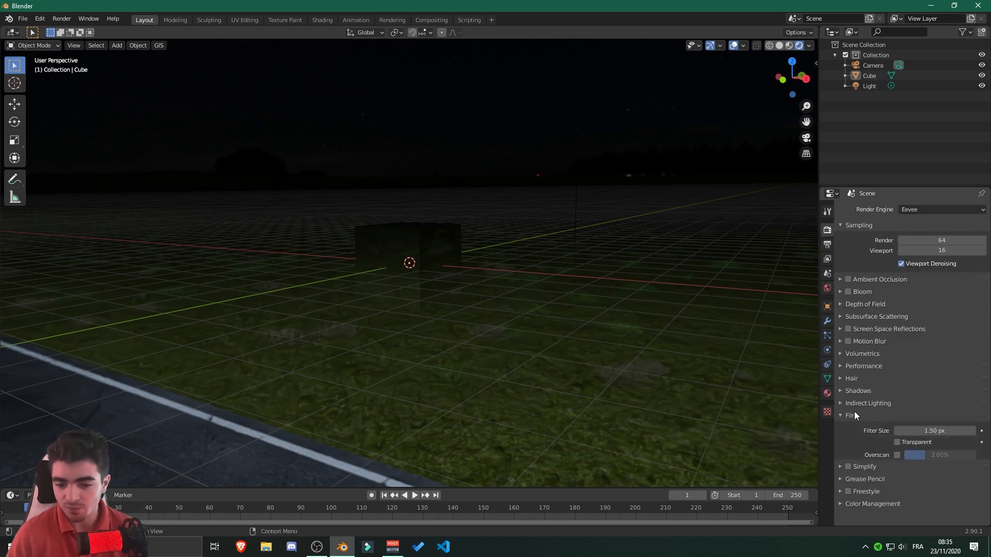
click(897, 442)
Examine the HDRI reflections on the metallic cube from several sides, including underneath, against the transparent background.
middle_drag(488, 333, 315, 312)
scroll(376, 280, up, 5)
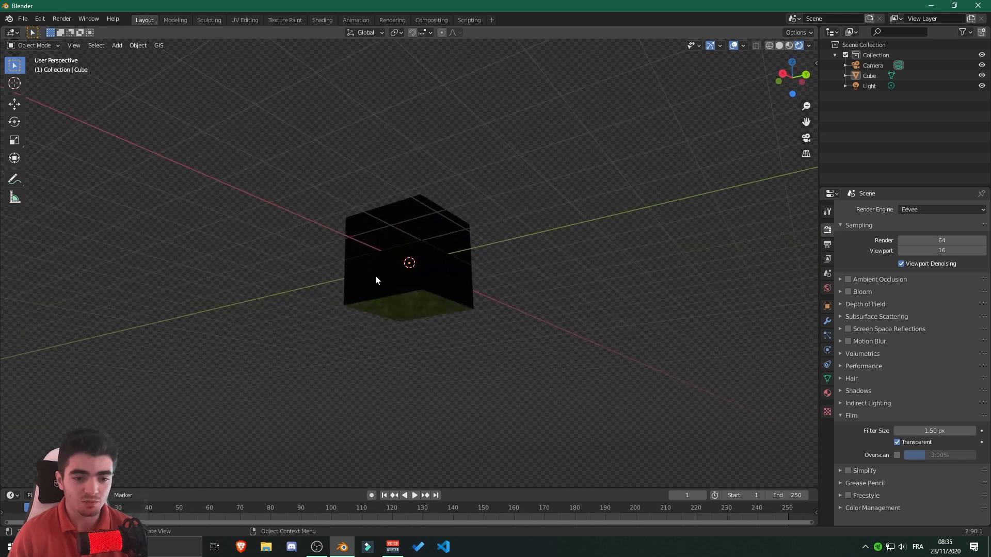
scroll(376, 280, down, 3)
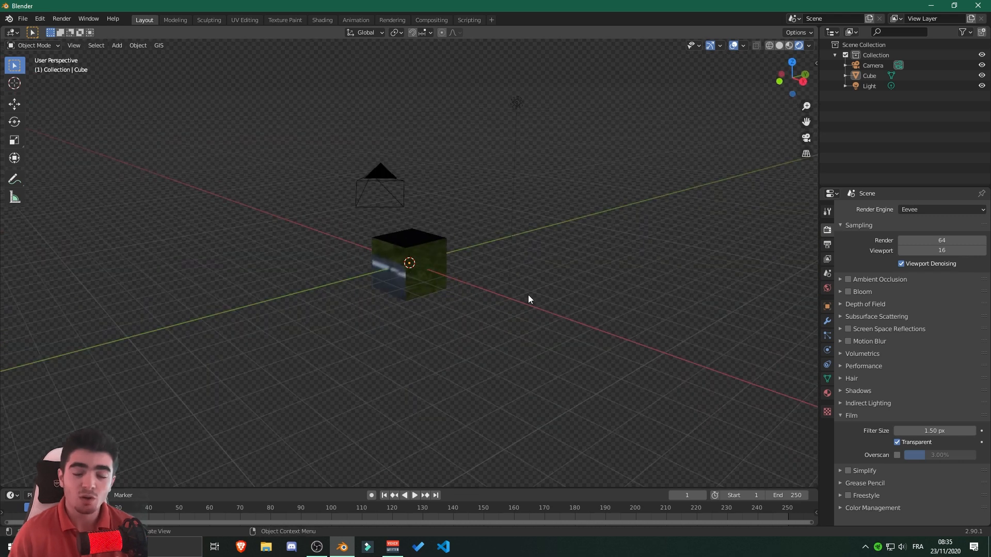
scroll(568, 297, up, 6)
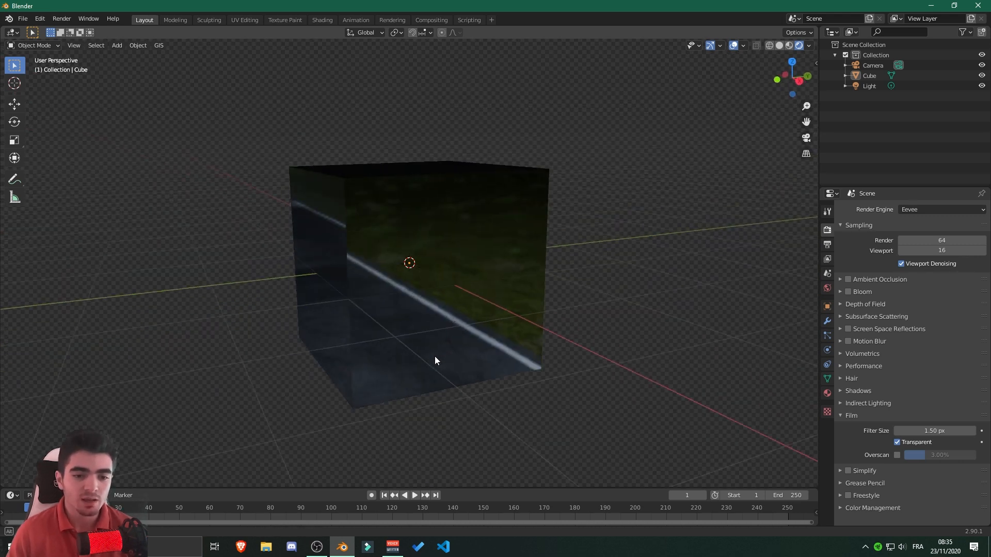
click(392, 243)
middle_drag(392, 238, 380, 186)
click(628, 230)
scroll(547, 273, down, 4)
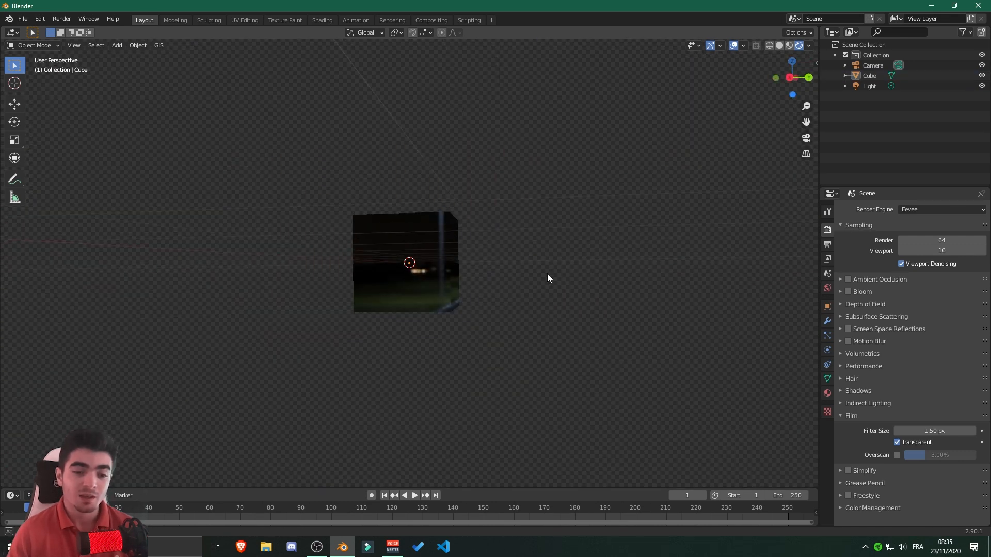
middle_drag(547, 273, 599, 299)
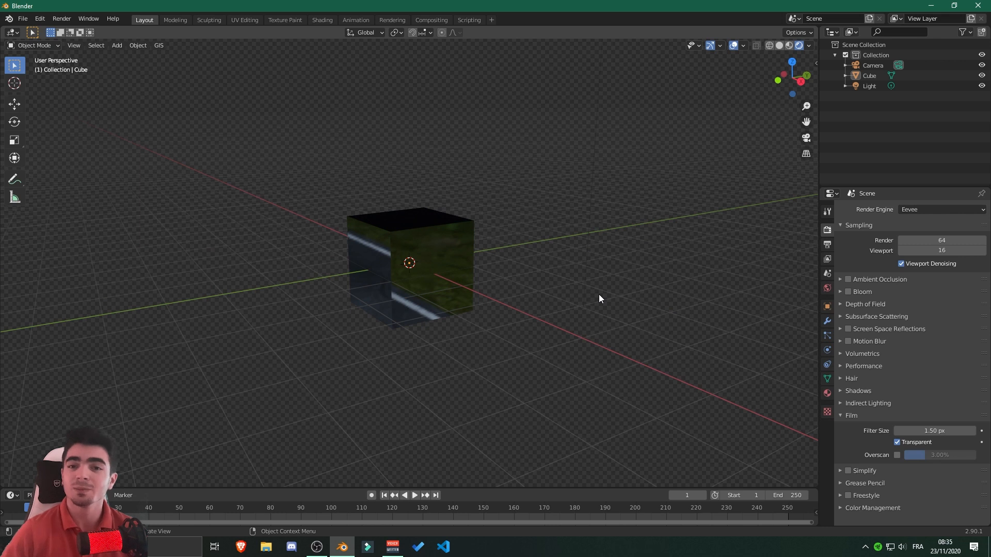